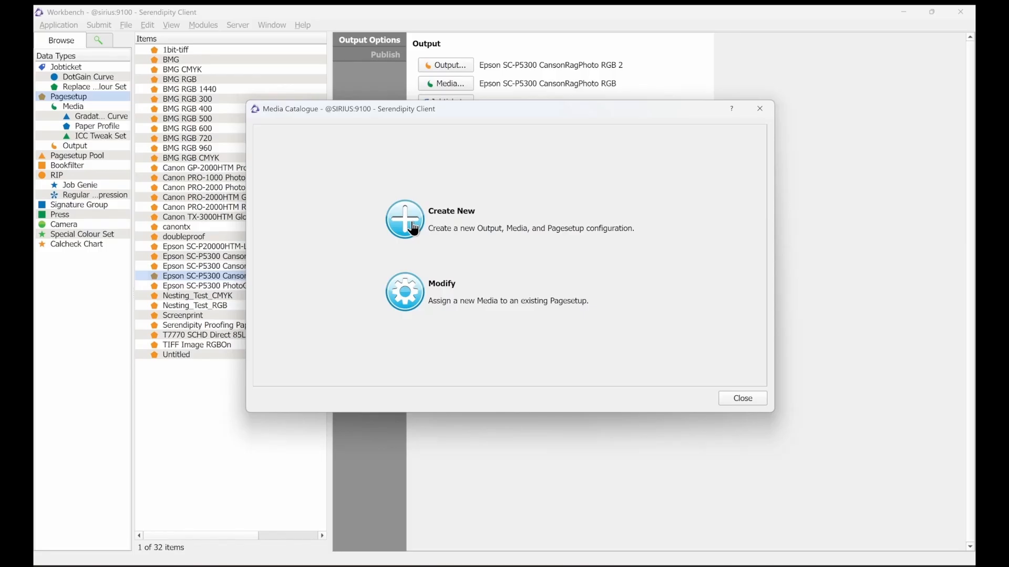
Step: Start a new media setup and choose the Epson Stylus Pro 7900/7910/9900/9910, PX-H8000/H10000 with HTM module output driver
{"action": "left_click", "coordinate": [414, 229]}
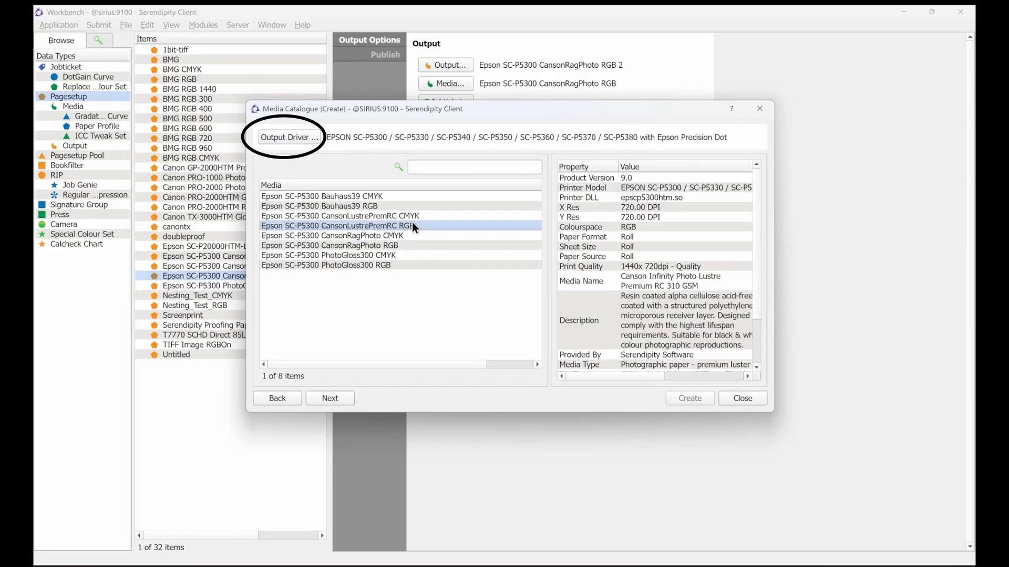
{"action": "left_click", "coordinate": [294, 143]}
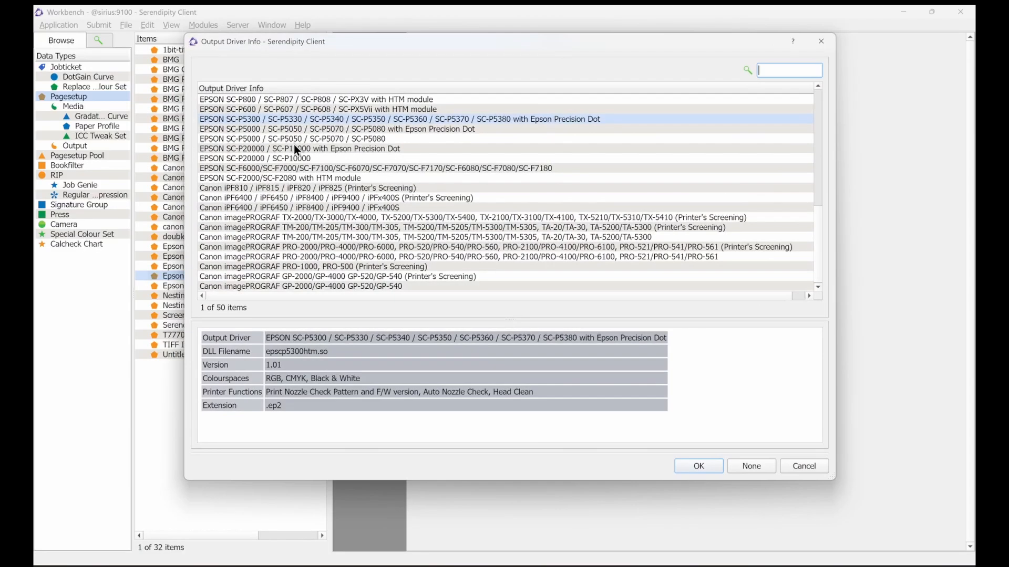
{"action": "scroll", "coordinate": [512, 203], "scroll_direction": "up", "scroll_amount": 6}
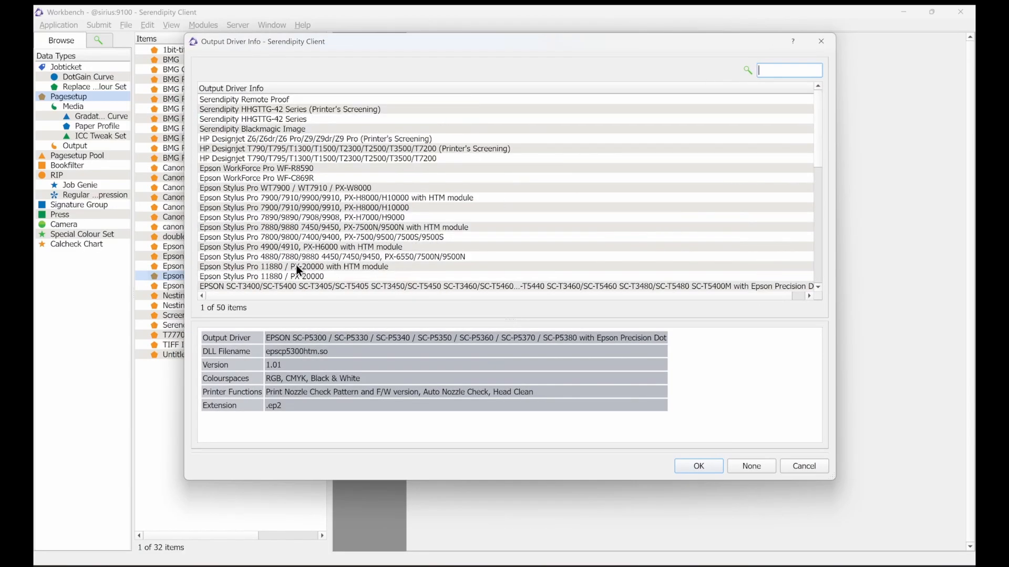
{"action": "left_click", "coordinate": [473, 199]}
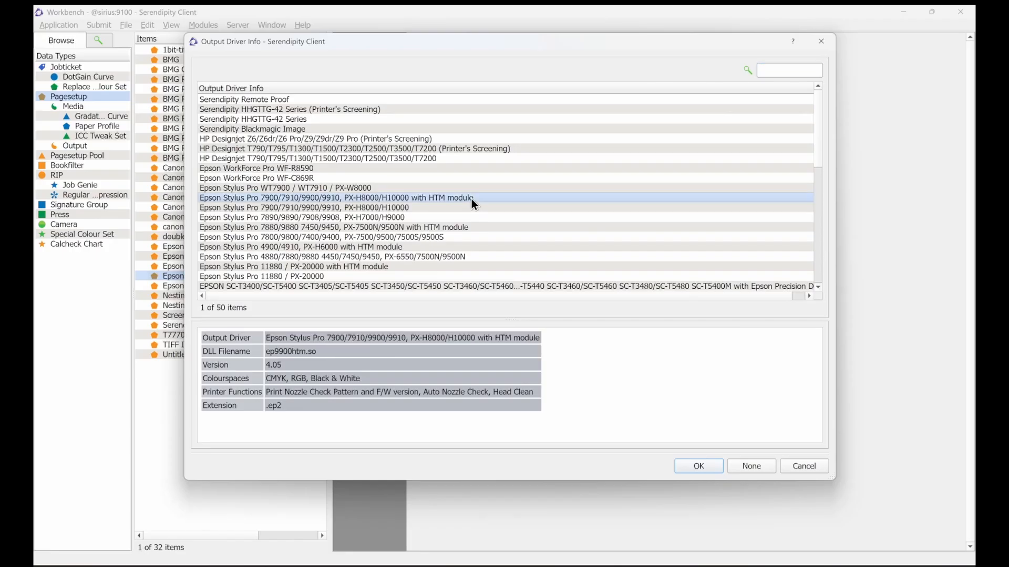
{"action": "left_click", "coordinate": [704, 468]}
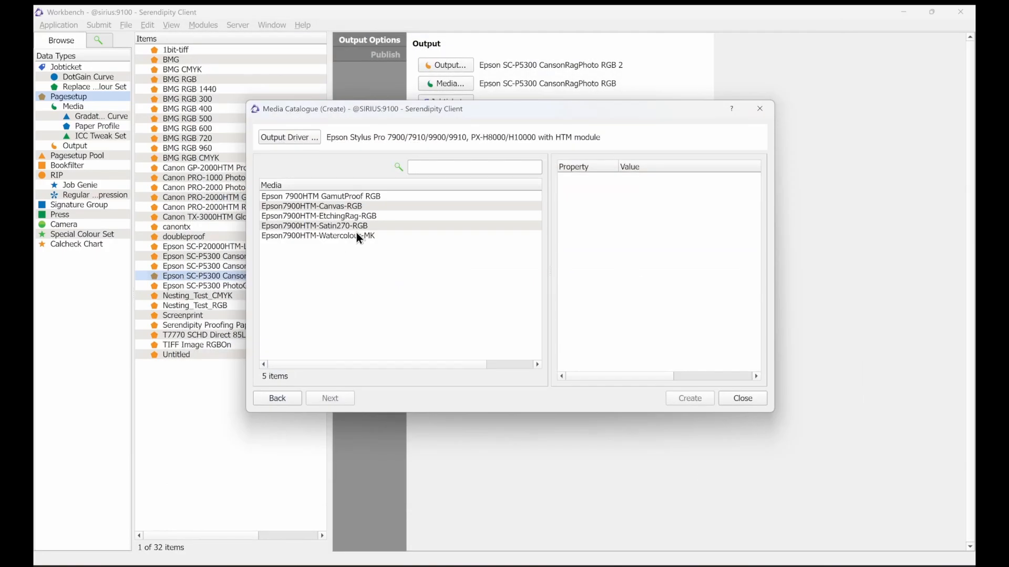
Step: Select the Epson7900HTM-Satin270-RGB media and continue to the setup page
{"action": "left_click", "coordinate": [375, 208]}
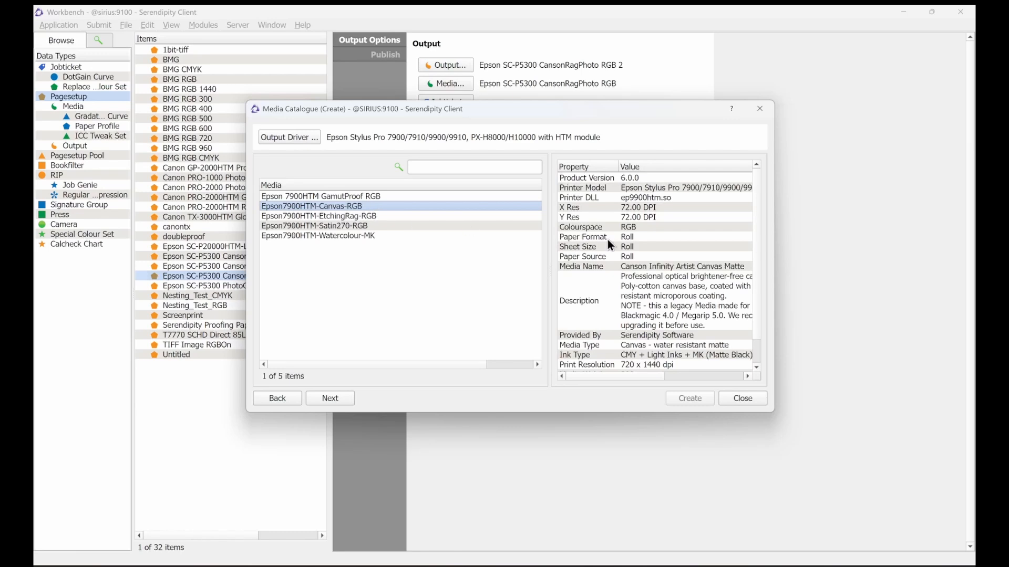
{"action": "scroll", "coordinate": [675, 277], "scroll_direction": "down", "scroll_amount": 1}
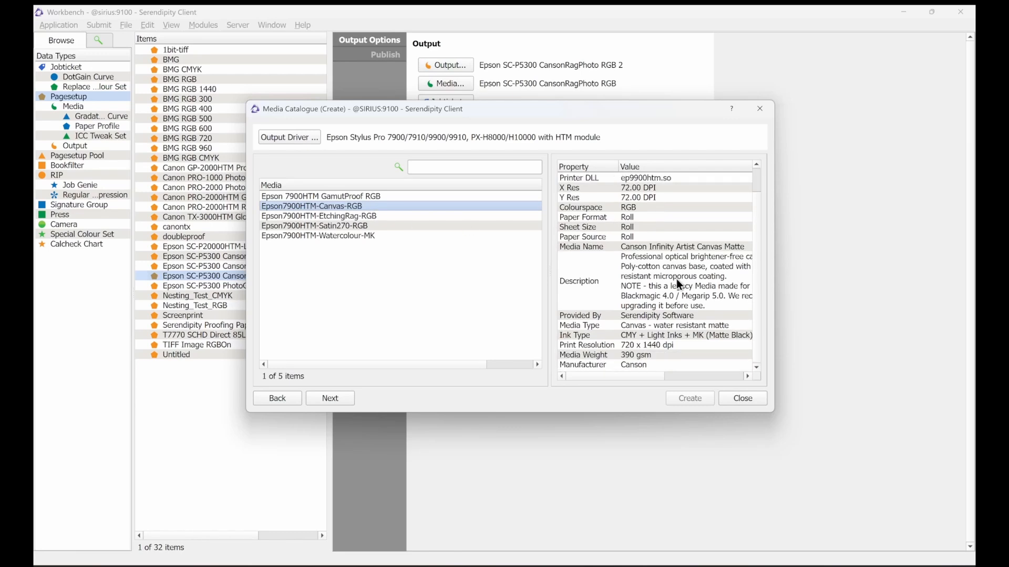
{"action": "scroll", "coordinate": [677, 283], "scroll_direction": "up", "scroll_amount": 1}
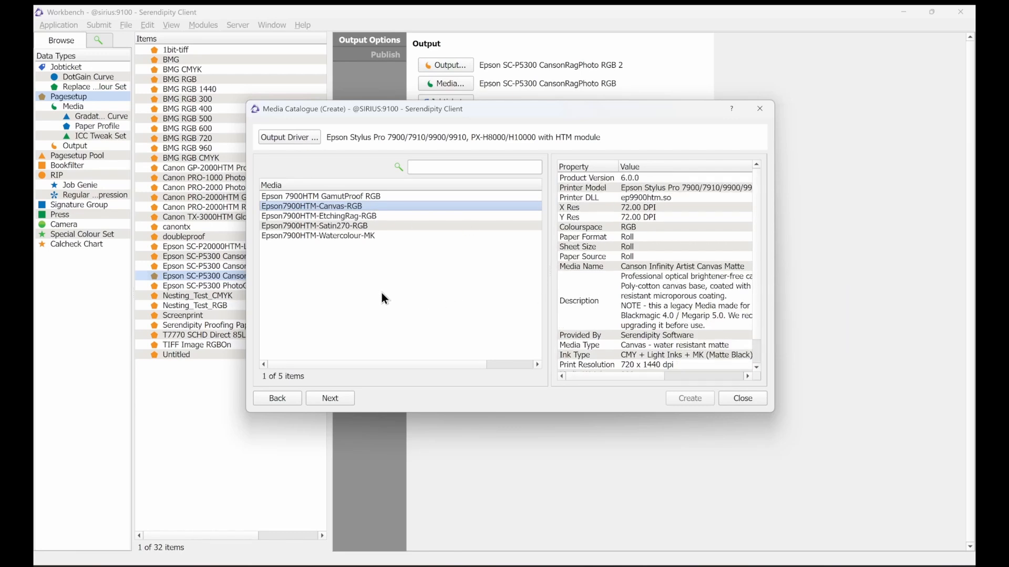
{"action": "left_click", "coordinate": [375, 228]}
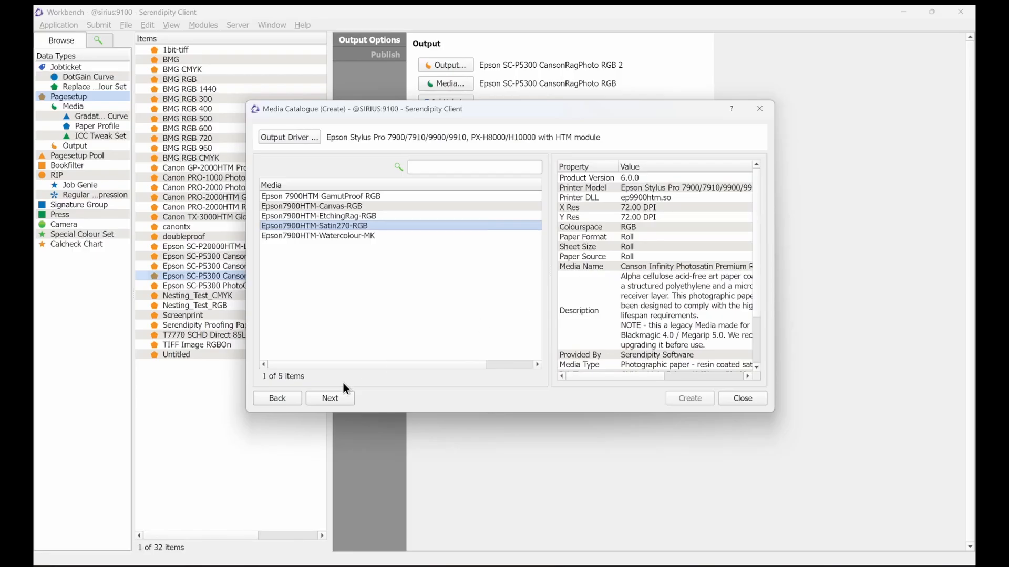
{"action": "left_click", "coordinate": [330, 401]}
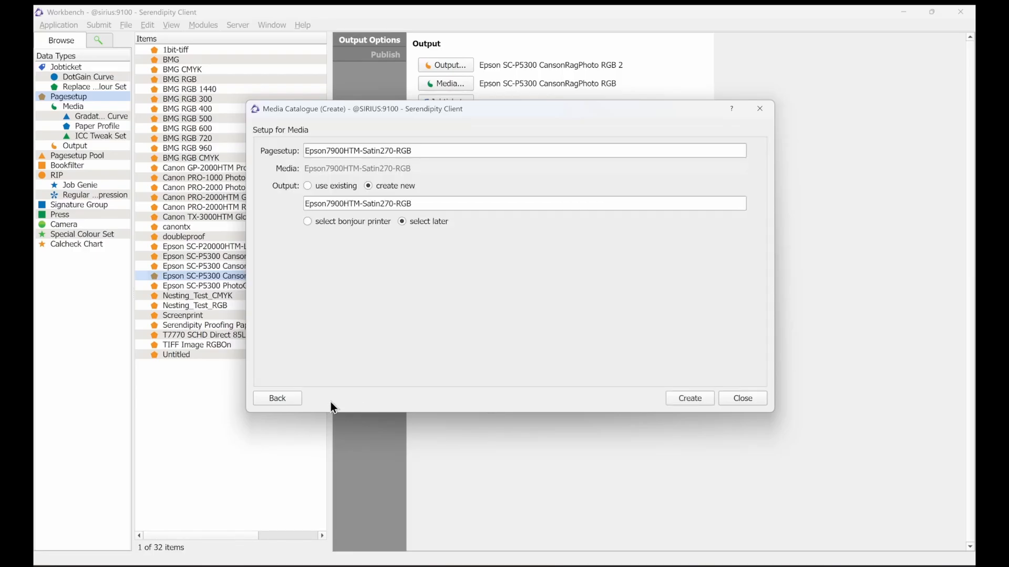
Step: Name both the pagesetup and the new output "Epson7900HTM-Satin270-RGB #2" and create the setup
{"action": "left_click", "coordinate": [446, 154]}
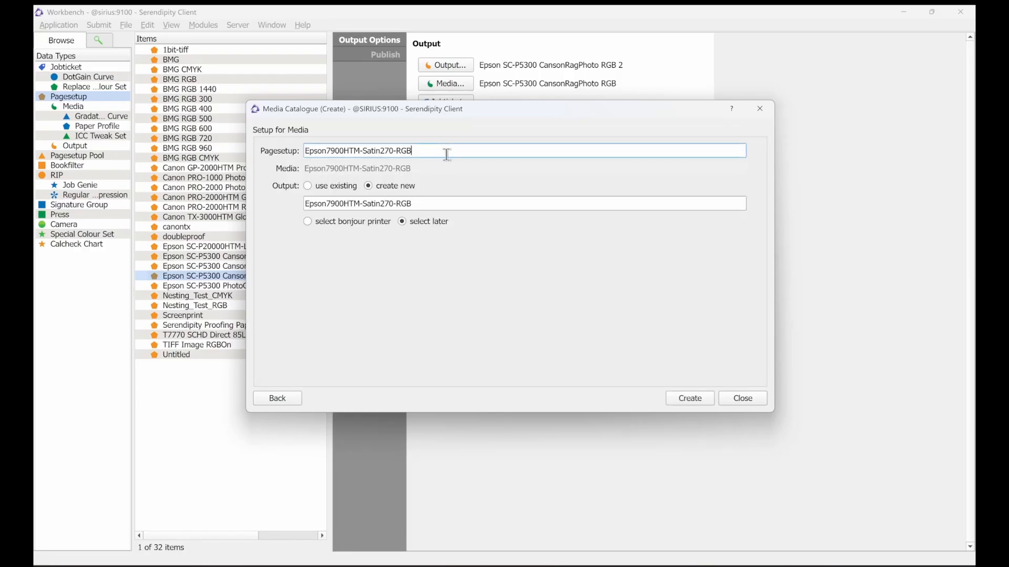
{"action": "type", "text": "#2"}
{"action": "left_click", "coordinate": [455, 200]}
{"action": "type", "text": "#2"}
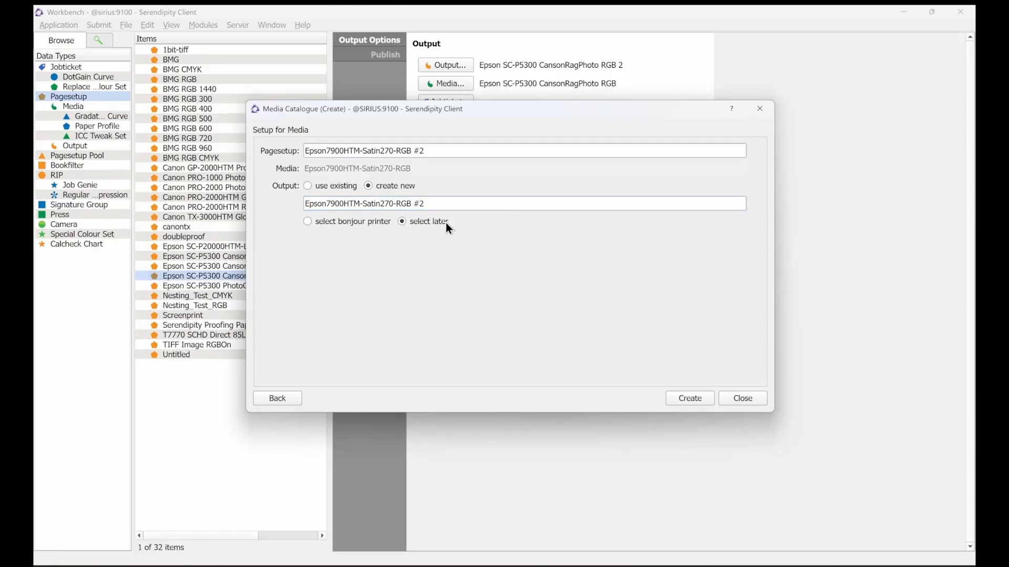
{"action": "left_click", "coordinate": [699, 401]}
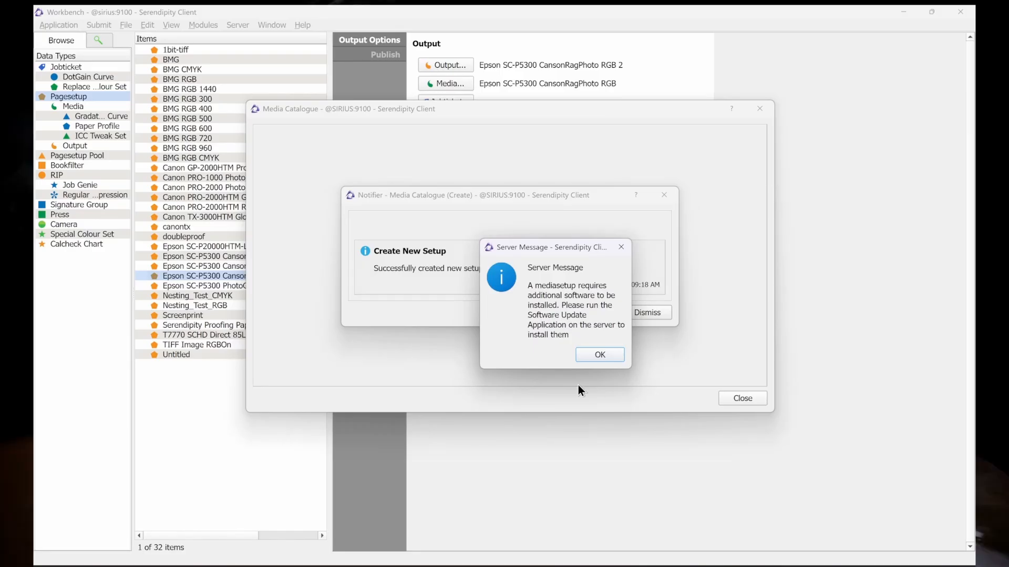
Step: Acknowledge the server message, dismiss the notifier and close the Media Catalogue
{"action": "left_click", "coordinate": [613, 358]}
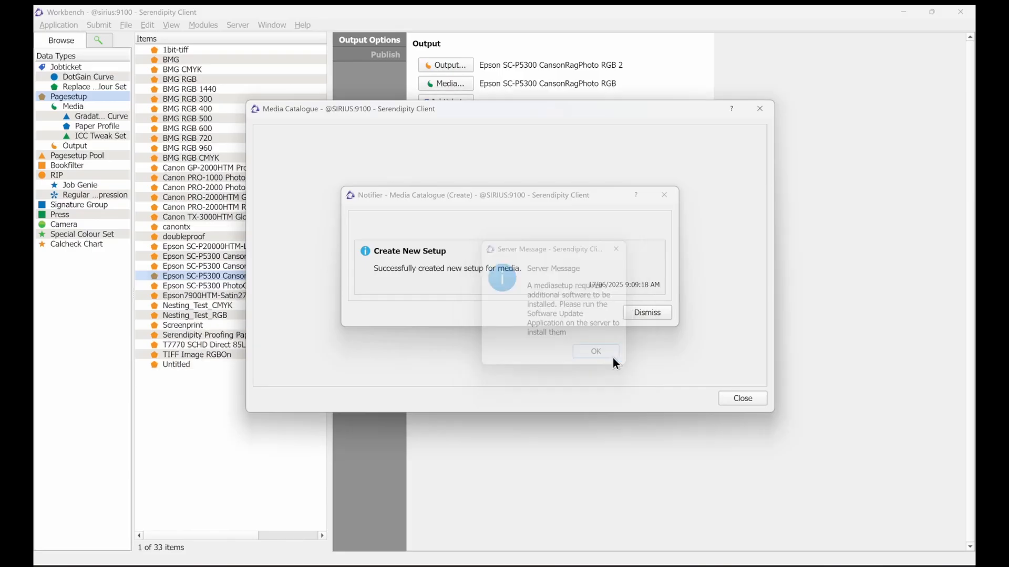
{"action": "left_click", "coordinate": [651, 314]}
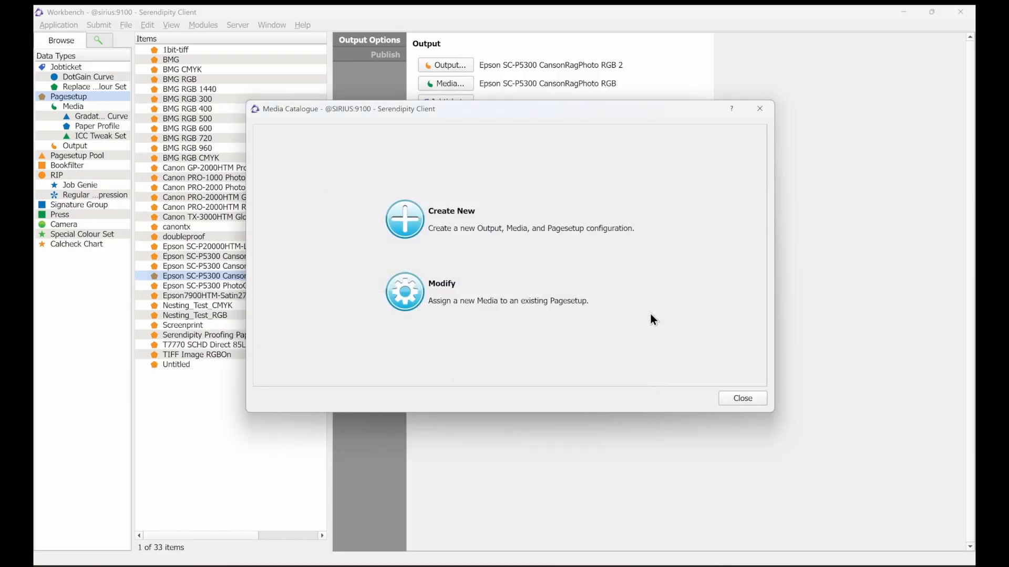
{"action": "left_click", "coordinate": [757, 400]}
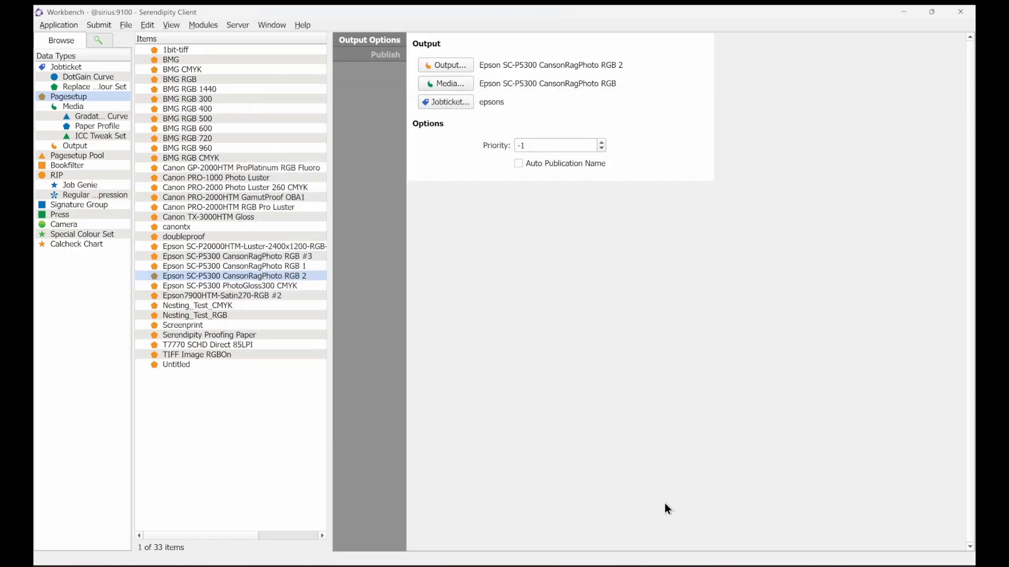
Step: Switch to Serendipity Blackmagic, open Install Additional Software and install the available 9900 update
{"action": "key", "text": "alt+Tab"}
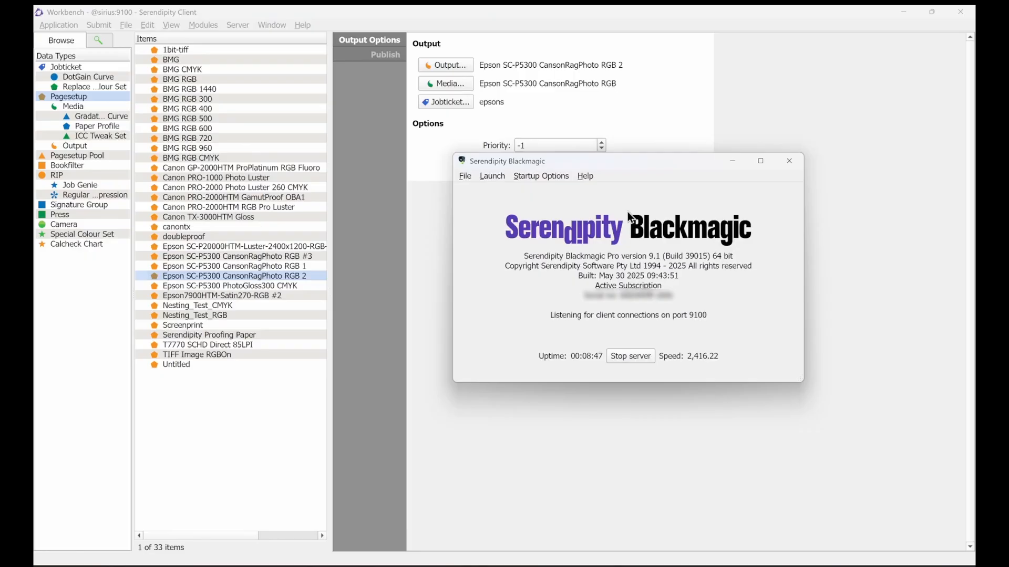
{"action": "left_click", "coordinate": [589, 177]}
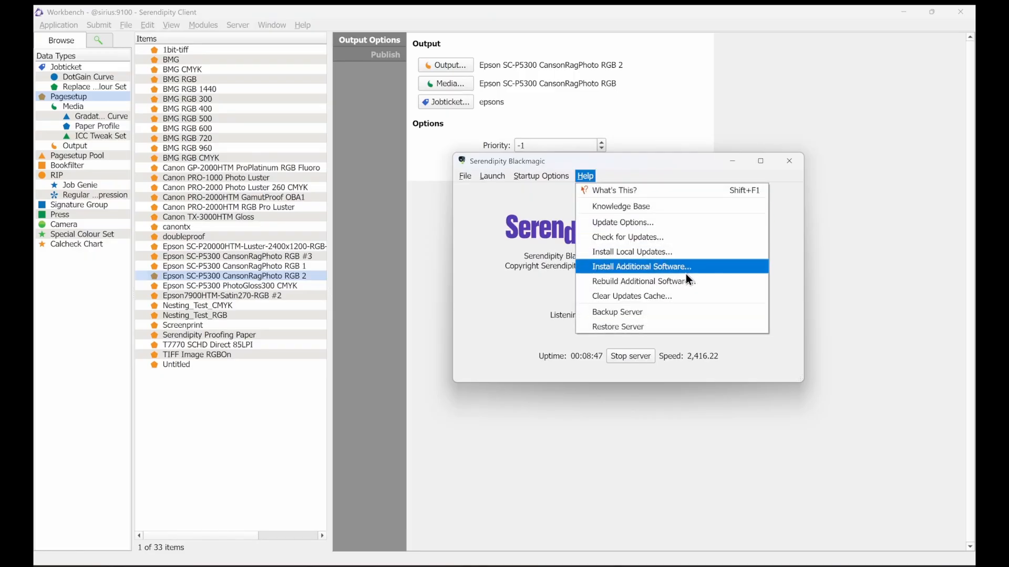
{"action": "left_click", "coordinate": [720, 272]}
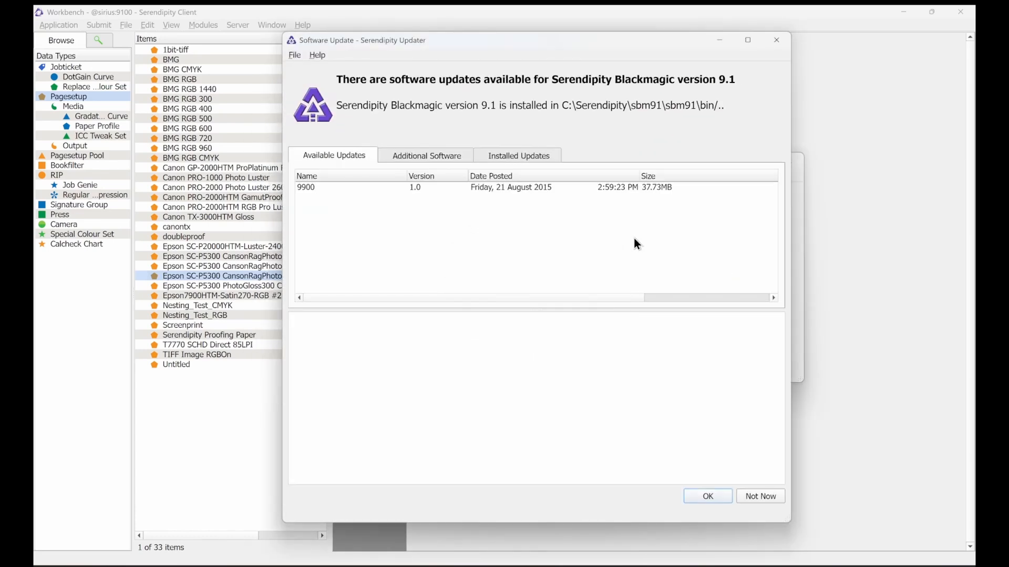
{"action": "left_click", "coordinate": [324, 190]}
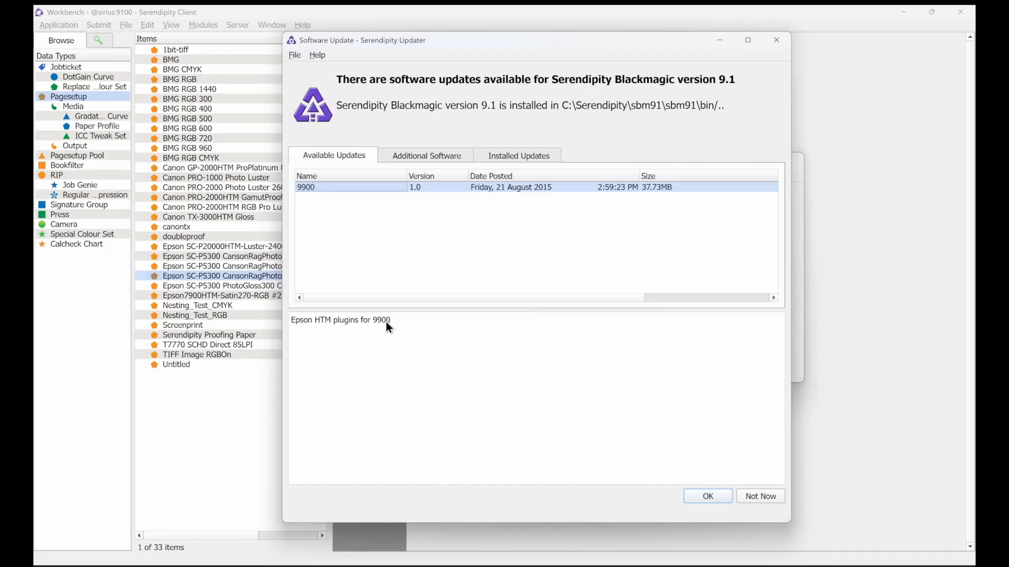
{"action": "left_click", "coordinate": [716, 499]}
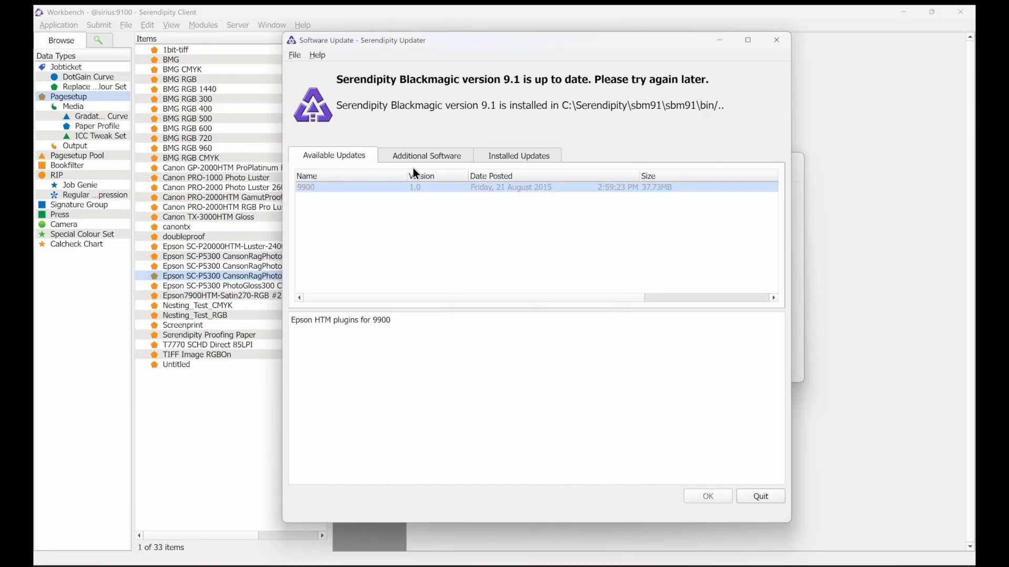
Step: Install the Calibration_Form package from the additional software list, then quit the updater
{"action": "left_click", "coordinate": [445, 158]}
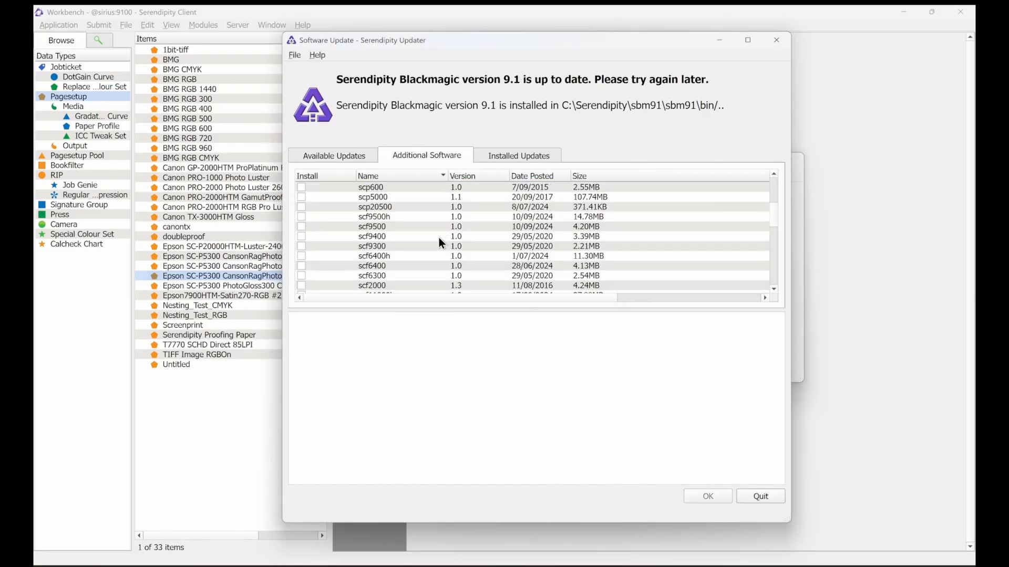
{"action": "scroll", "coordinate": [440, 237], "scroll_direction": "down", "scroll_amount": 4}
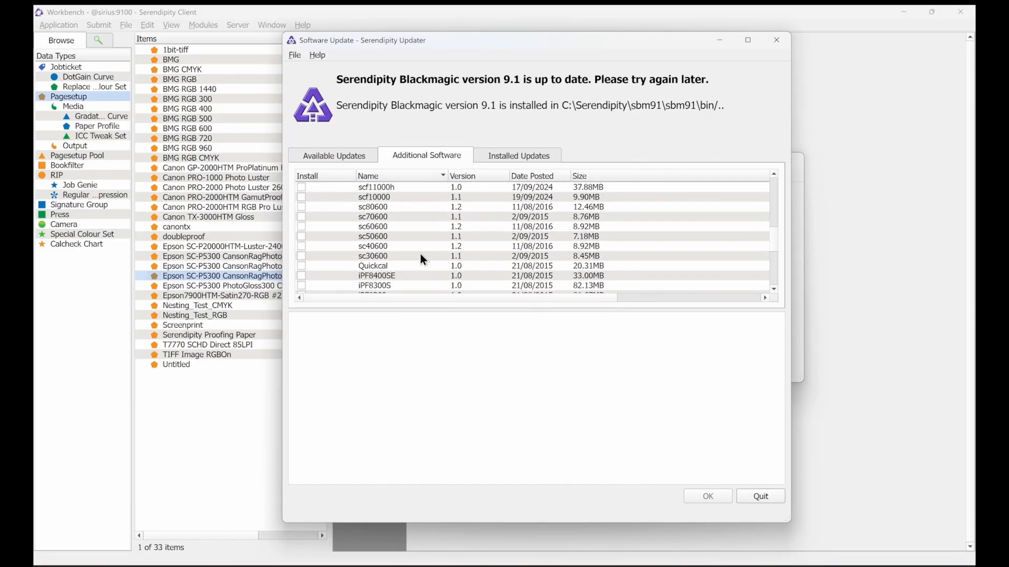
{"action": "left_click", "coordinate": [378, 267]}
{"action": "left_click", "coordinate": [302, 267]}
{"action": "scroll", "coordinate": [421, 264], "scroll_direction": "down", "scroll_amount": 4}
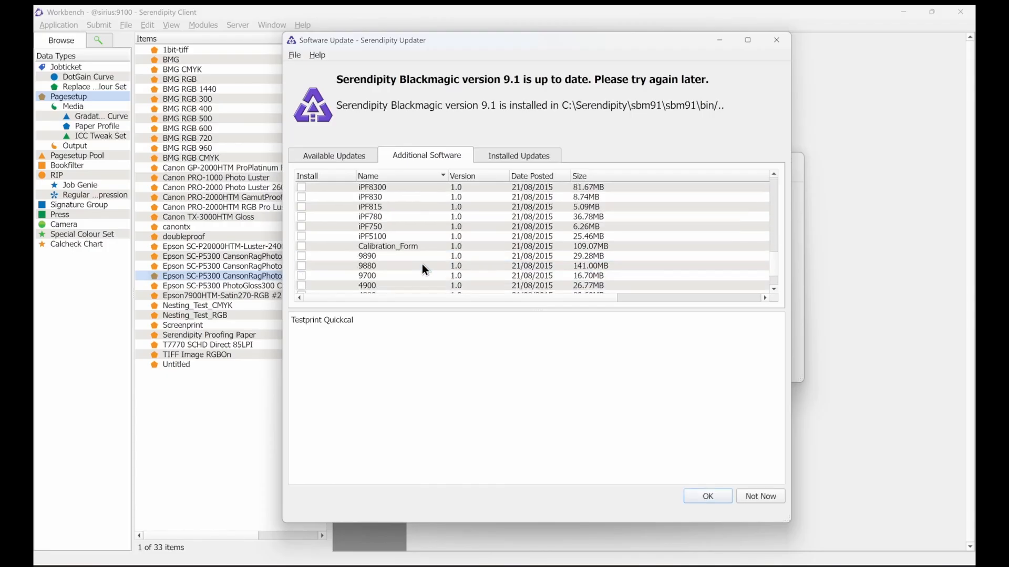
{"action": "left_click", "coordinate": [419, 247]}
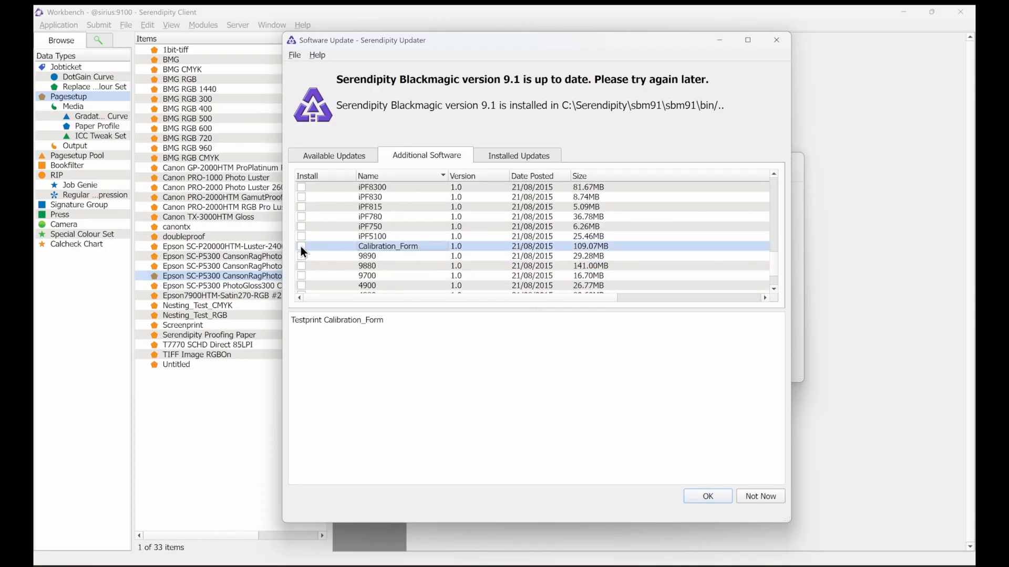
{"action": "left_click", "coordinate": [714, 497]}
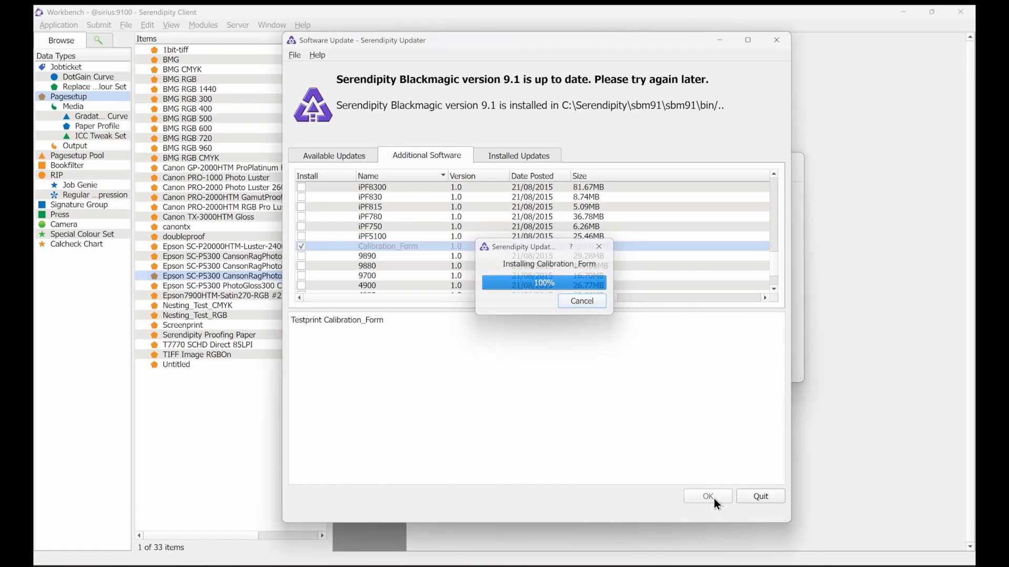
{"action": "left_click", "coordinate": [760, 498]}
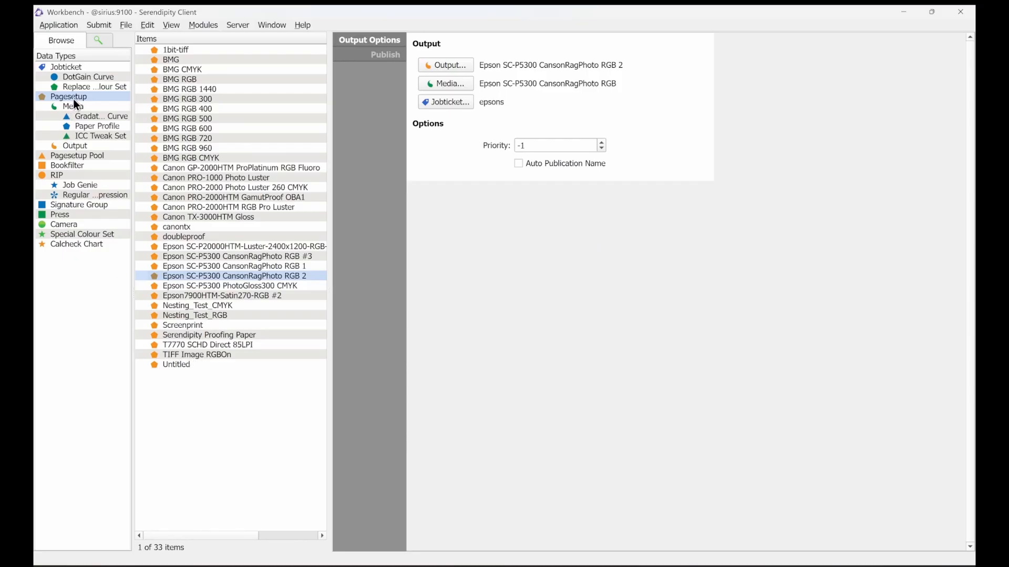
Step: Return to Workbench and open the Epson7900HTM-Satin270-RGB #2 output
{"action": "left_click", "coordinate": [58, 24]}
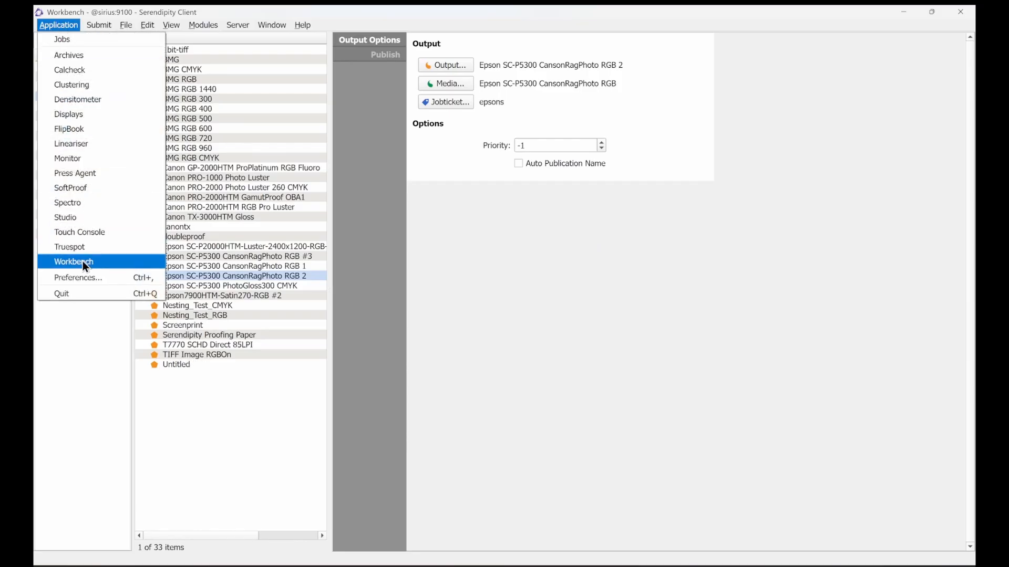
{"action": "left_click", "coordinate": [93, 328]}
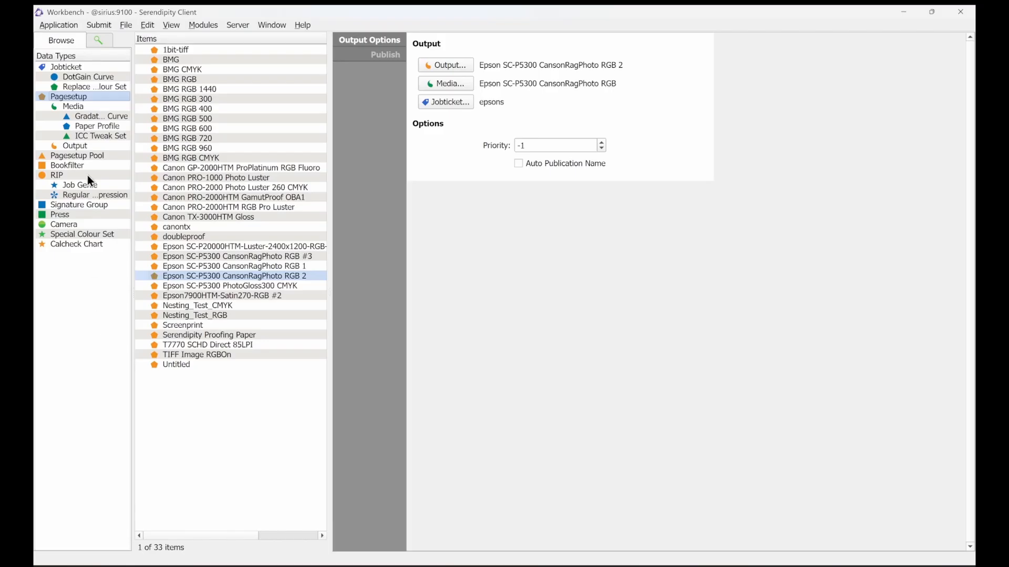
{"action": "left_click", "coordinate": [84, 147]}
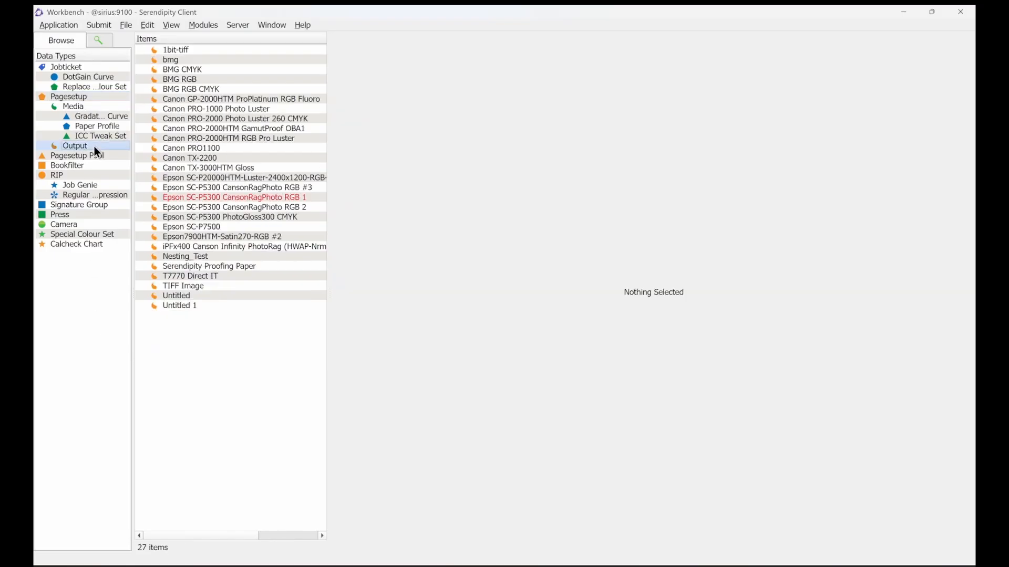
{"action": "left_click", "coordinate": [225, 229]}
{"action": "left_click", "coordinate": [225, 235]}
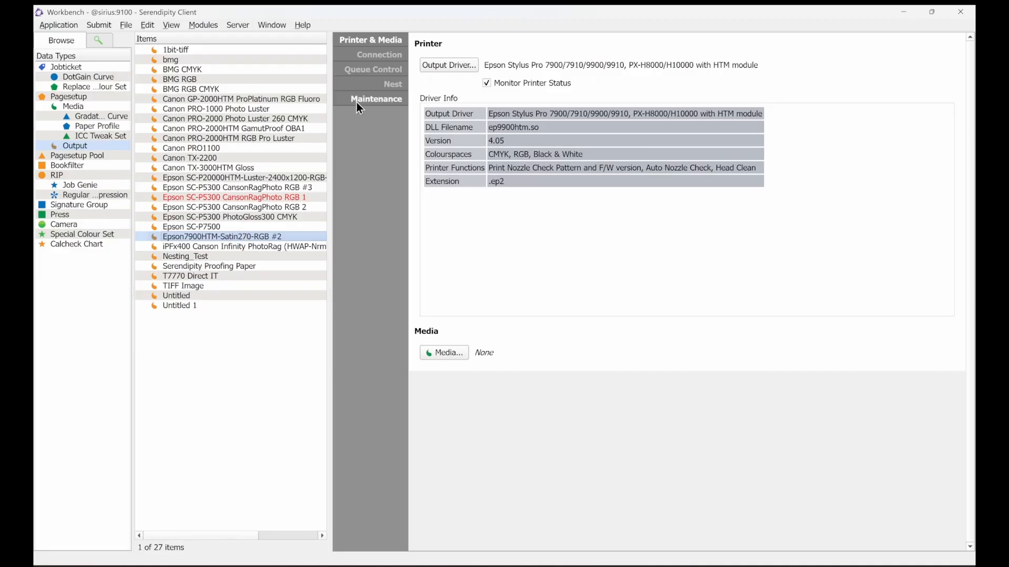
Step: Set the output's connection destination driver to TCP/IP port
{"action": "left_click", "coordinate": [386, 56]}
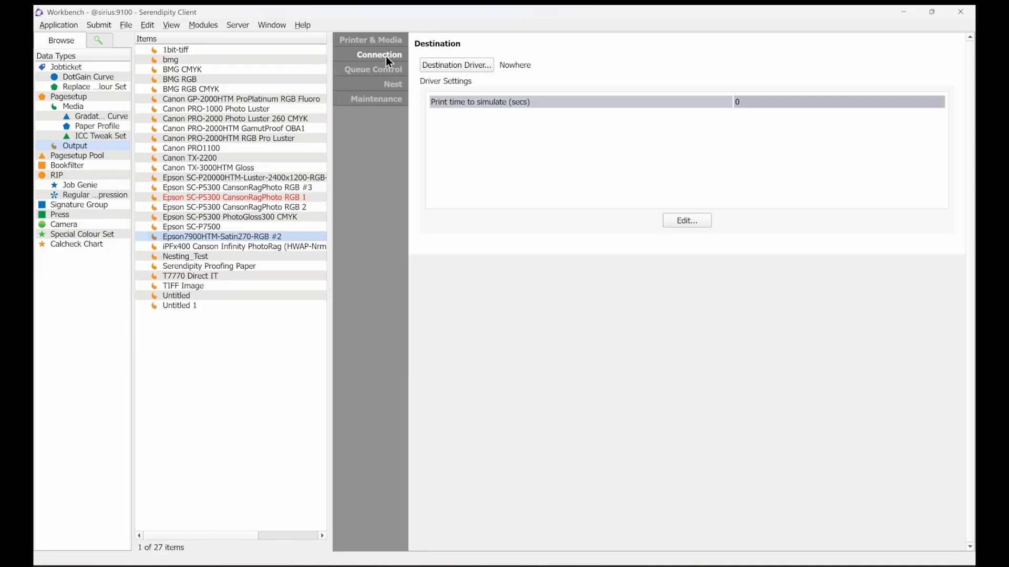
{"action": "left_click", "coordinate": [468, 65]}
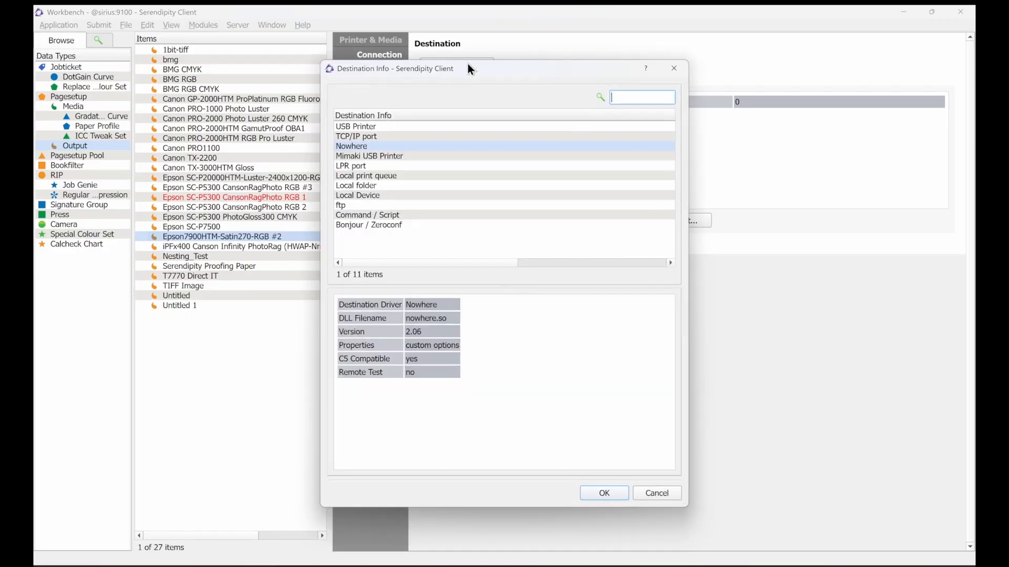
{"action": "left_click", "coordinate": [428, 137]}
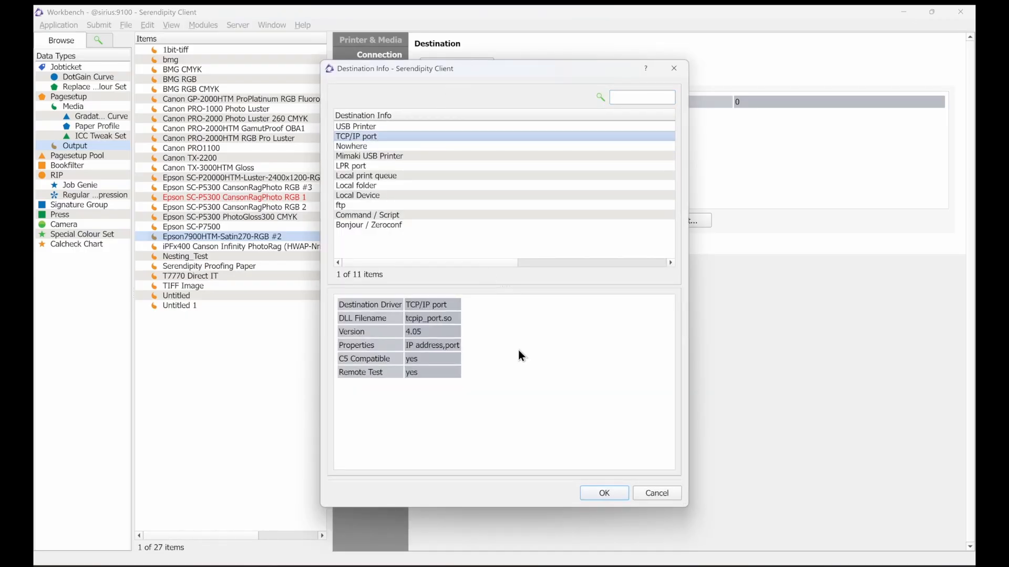
{"action": "left_click", "coordinate": [604, 493]}
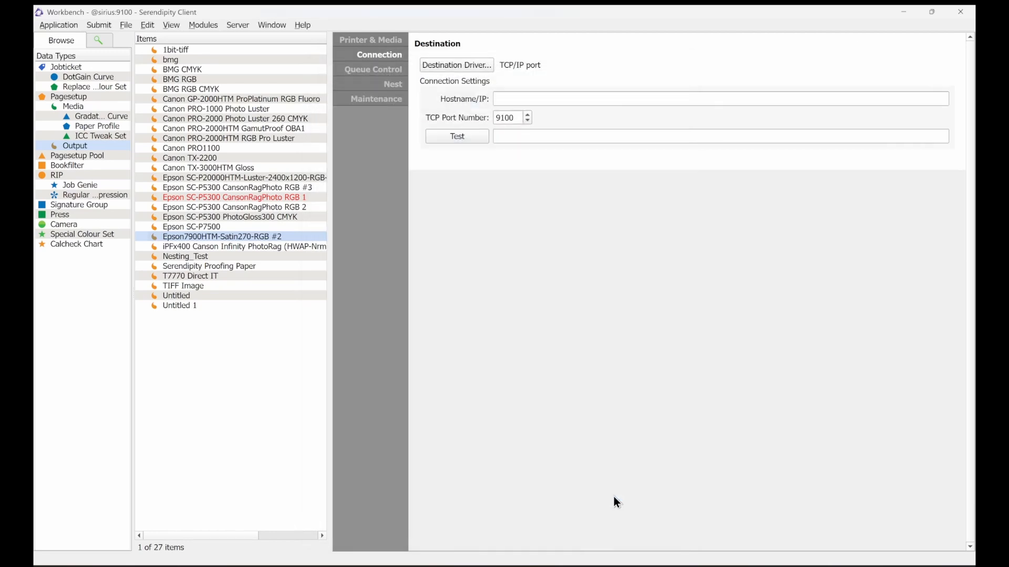
Step: Set the connection's hostname/IP to 192.168.5.15 and the TCP port number to 10201
{"action": "left_click", "coordinate": [584, 98]}
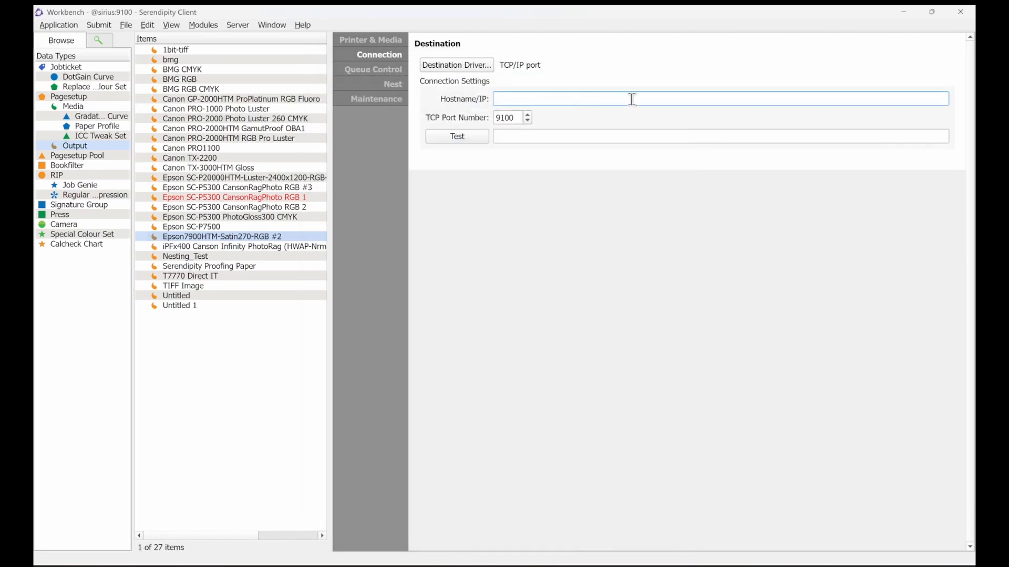
{"action": "type", "text": "192.168.5.15"}
{"action": "key", "text": "Tab"}
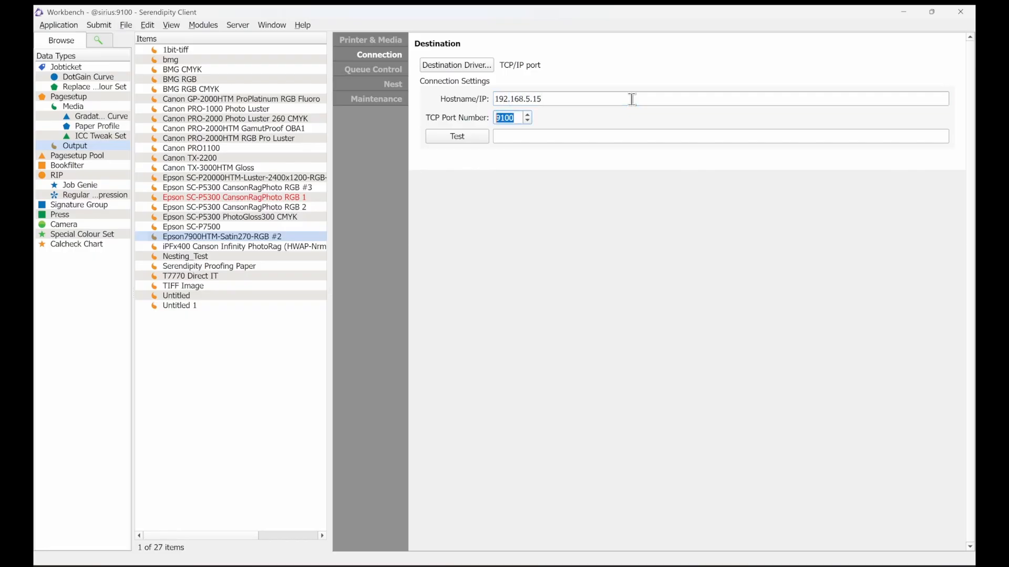
{"action": "type", "text": "10201"}
{"action": "key", "text": "Tab"}
Step: Save the output configuration and test the printer connection
{"action": "left_click", "coordinate": [473, 137]}
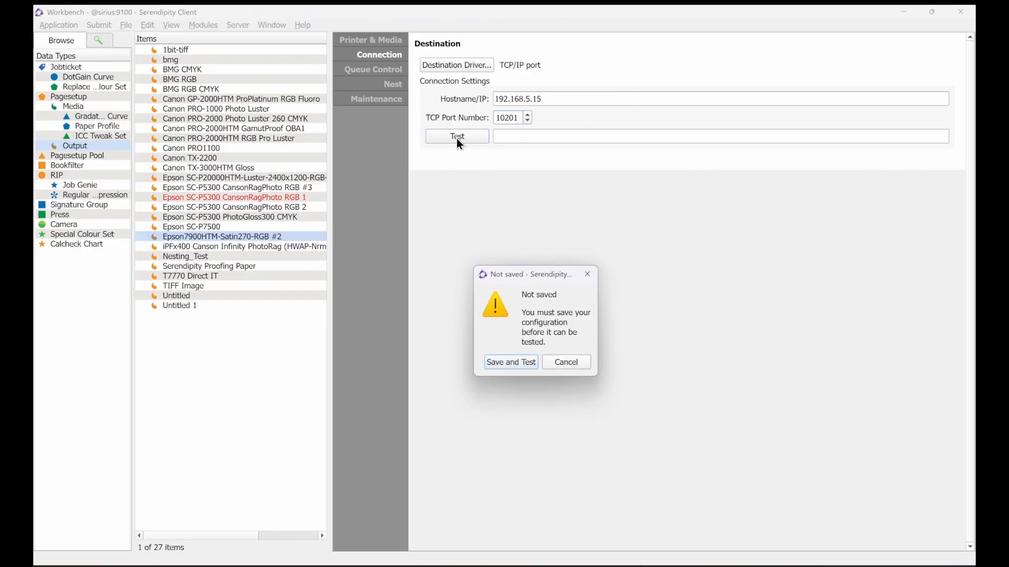
{"action": "left_click", "coordinate": [507, 365]}
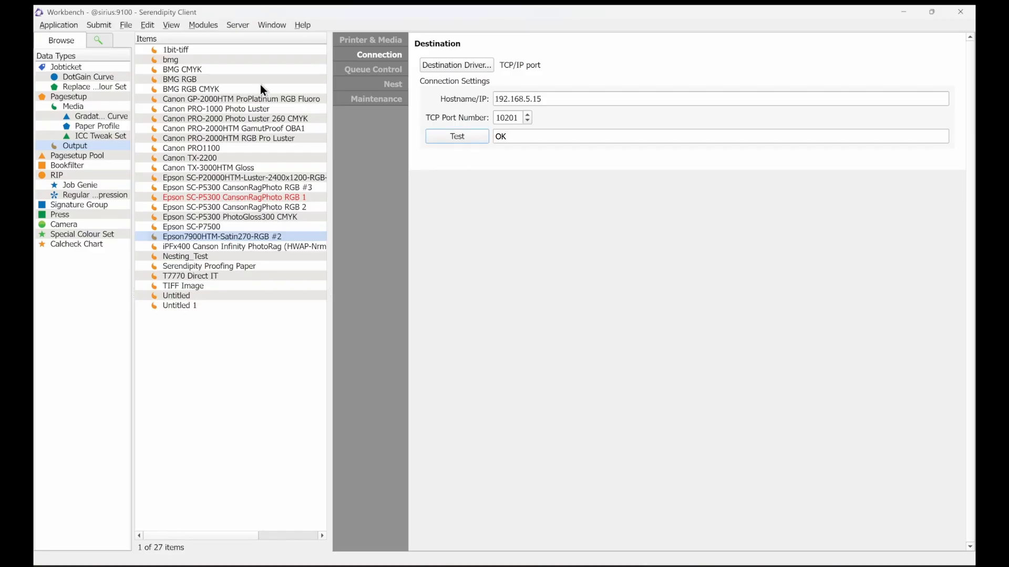
{"action": "left_click", "coordinate": [125, 24]}
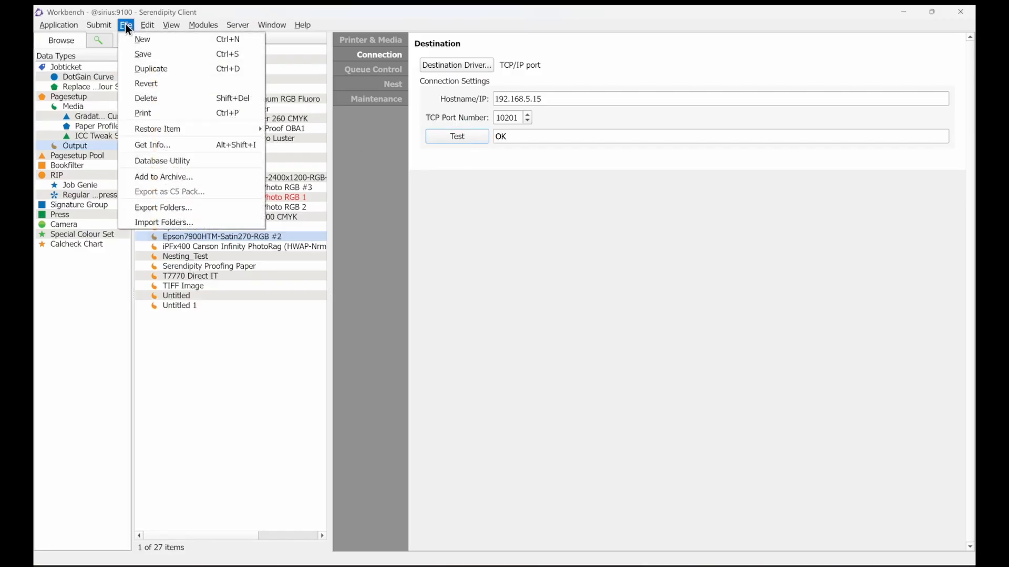
{"action": "left_click", "coordinate": [165, 56]}
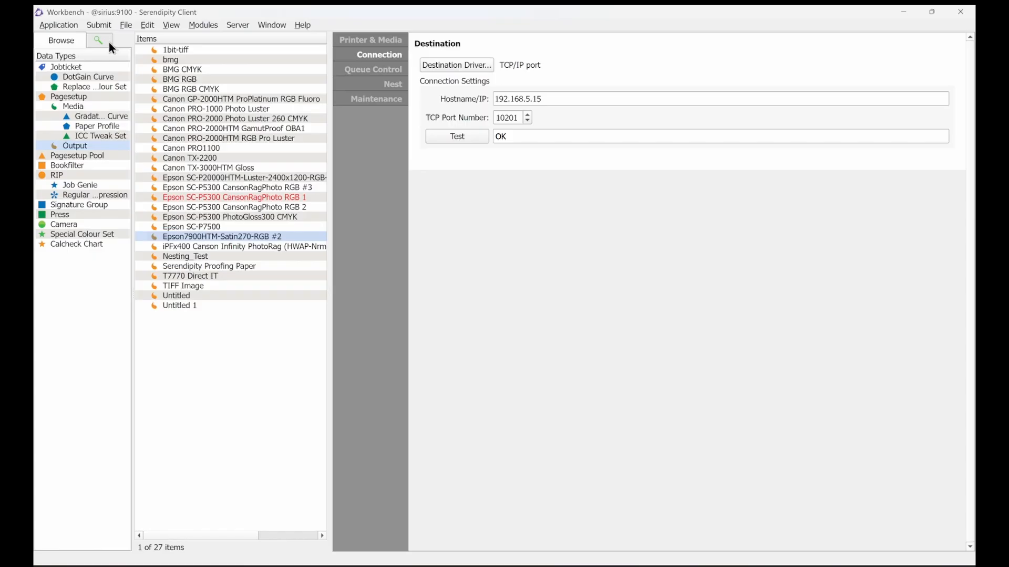
Step: Submit a Quickcal test print using the Epson7900HTM-Satin270-RGB #2 pagesetup
{"action": "left_click", "coordinate": [99, 23]}
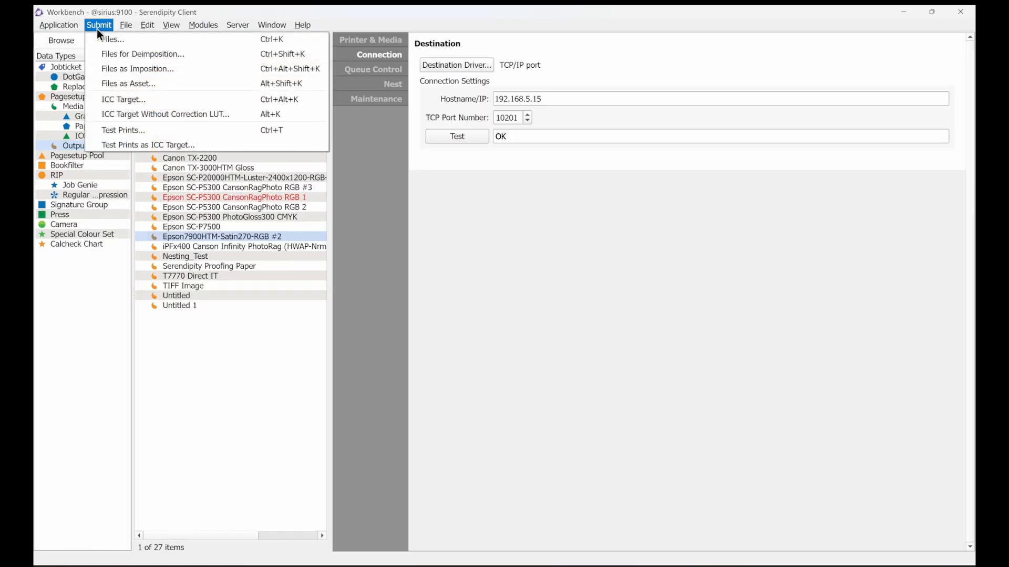
{"action": "left_click", "coordinate": [163, 130]}
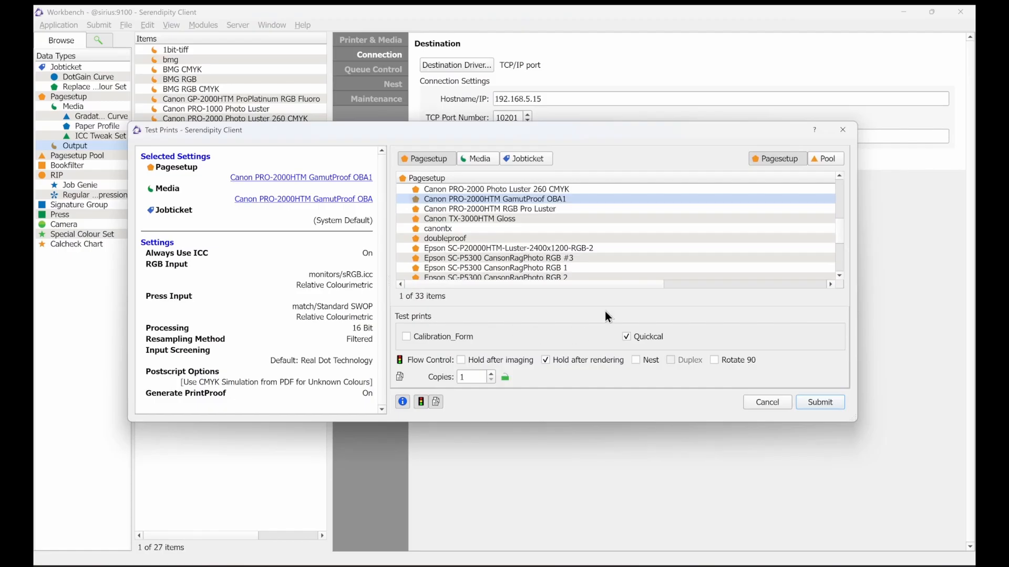
{"action": "scroll", "coordinate": [540, 247], "scroll_direction": "down", "scroll_amount": 3}
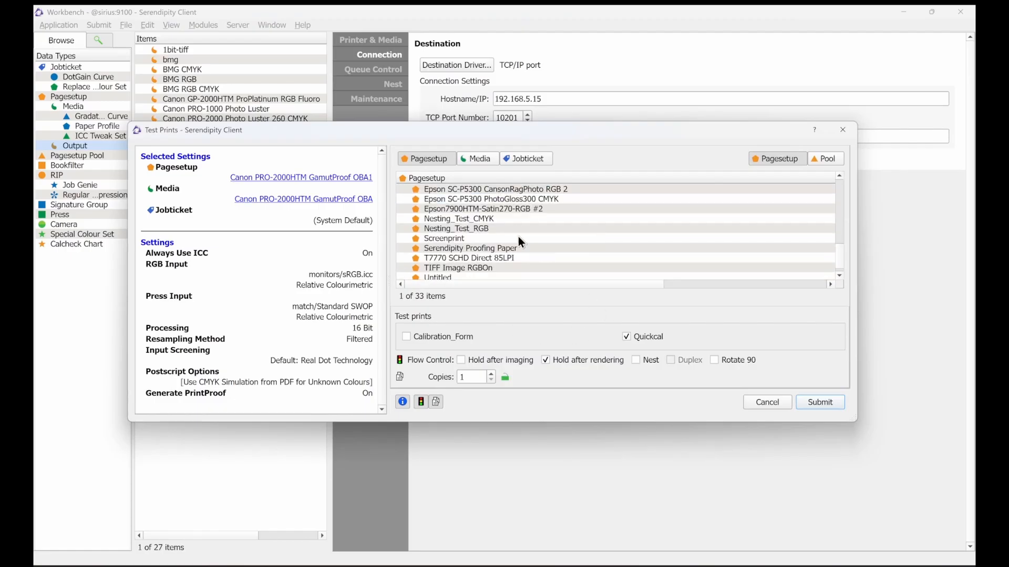
{"action": "left_click", "coordinate": [479, 210]}
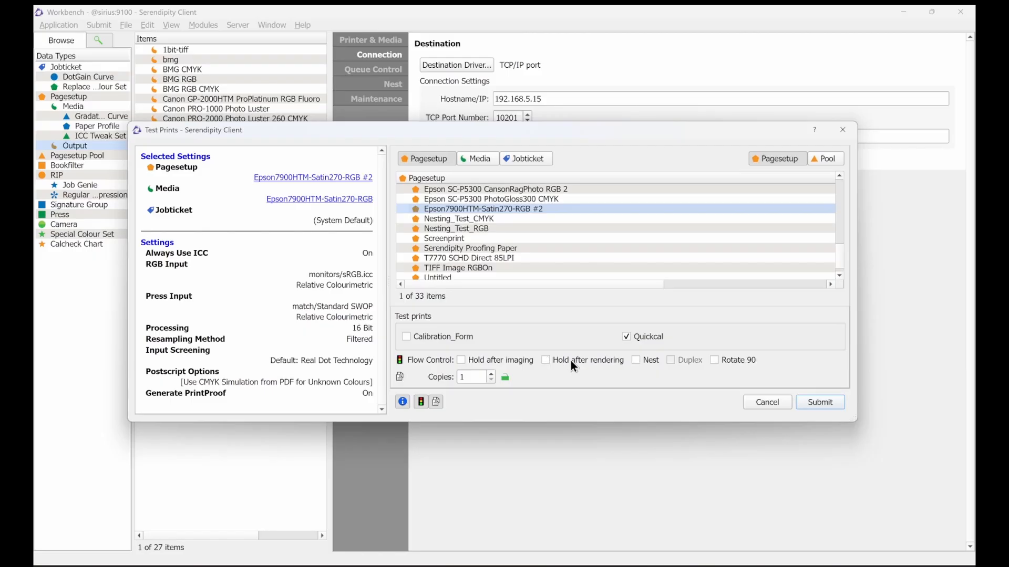
{"action": "left_click", "coordinate": [828, 405]}
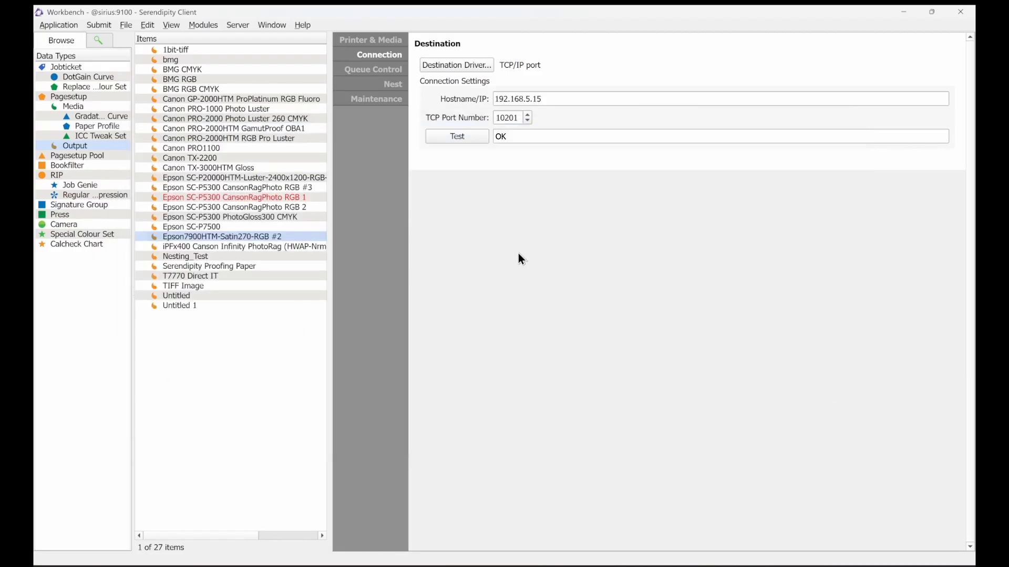
Step: Open the Jobs window and view the printed preview of the held Quickcal job
{"action": "left_click", "coordinate": [272, 25]}
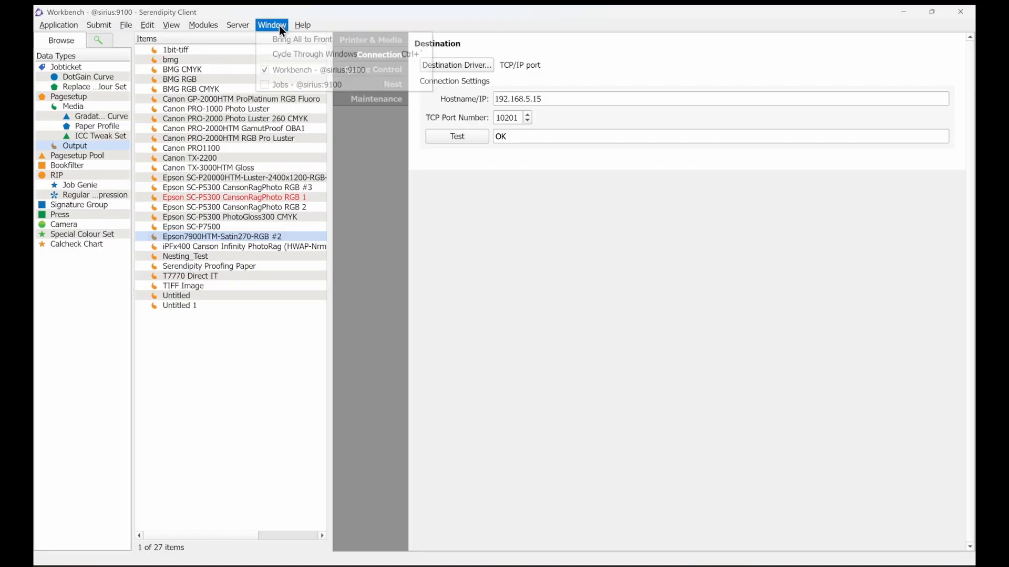
{"action": "left_click", "coordinate": [317, 84]}
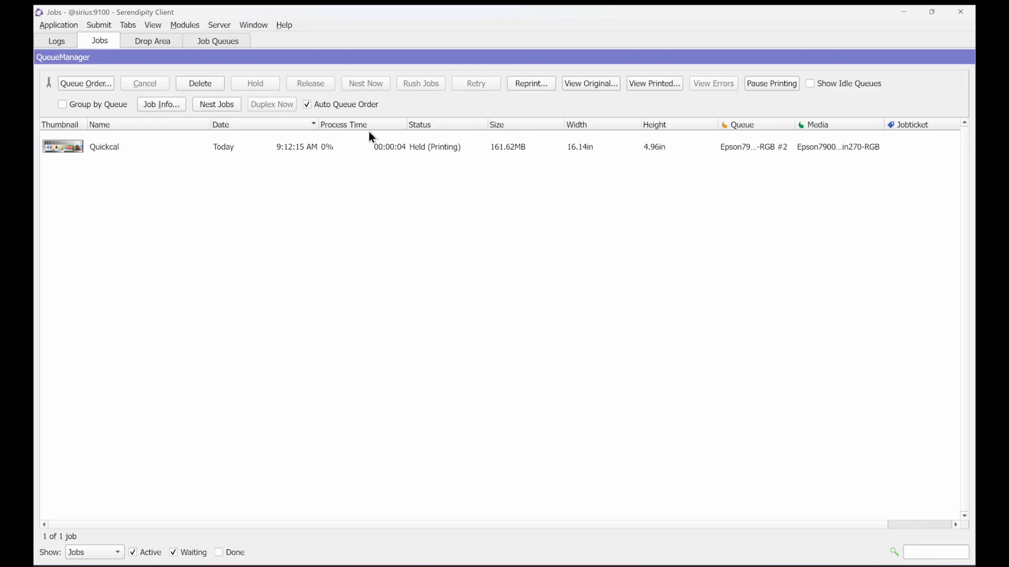
{"action": "left_click", "coordinate": [532, 154]}
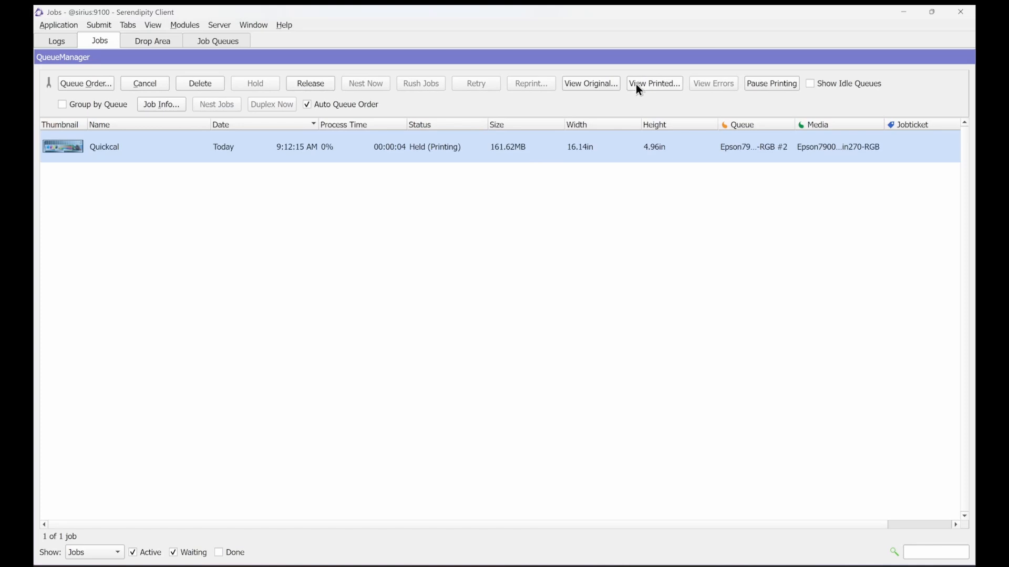
{"action": "left_click", "coordinate": [666, 86]}
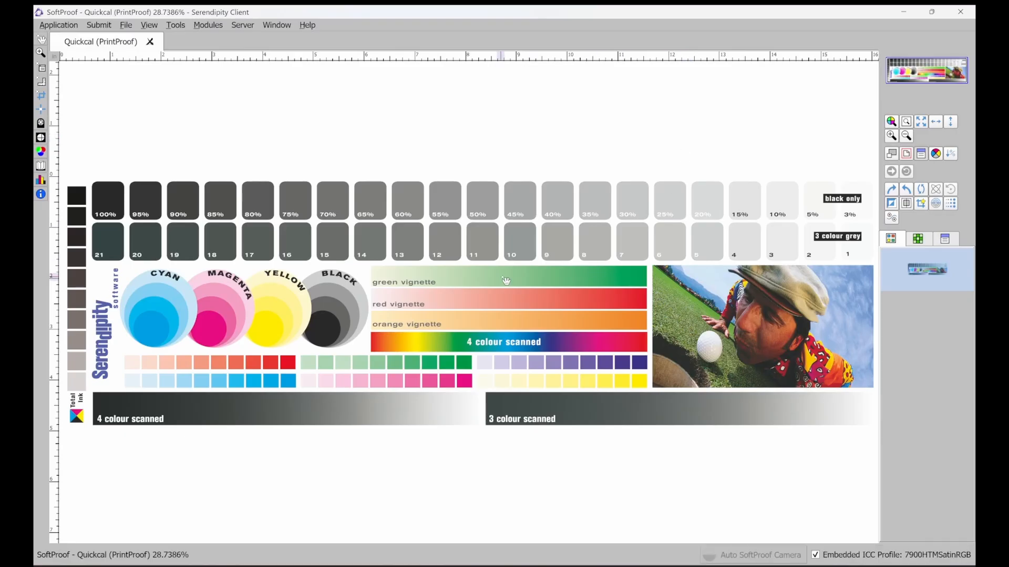
Step: Inspect the Quickcal soft proof with the loupe, then close the SoftProof window
{"action": "left_click", "coordinate": [42, 138]}
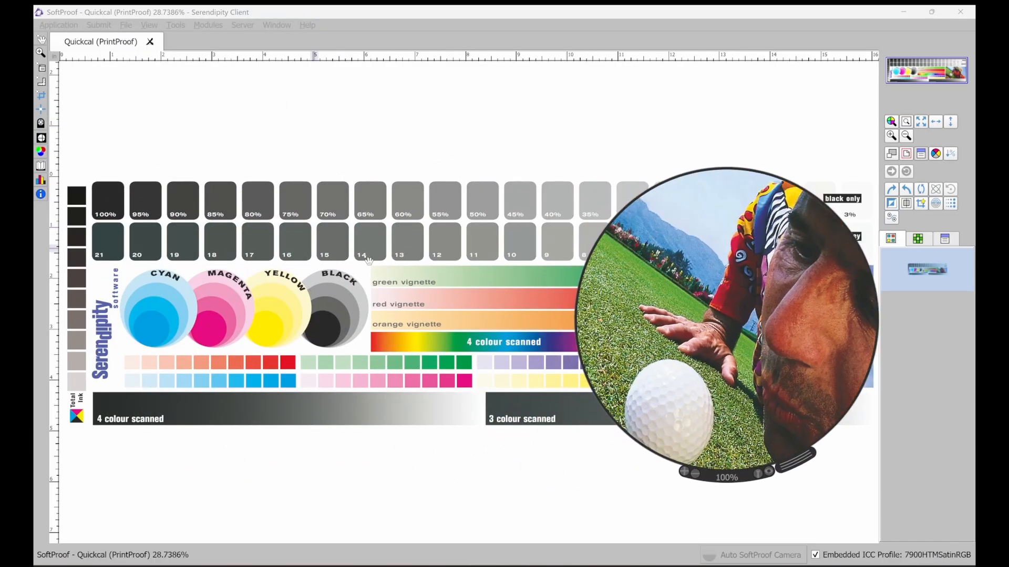
{"action": "left_click", "coordinate": [42, 139]}
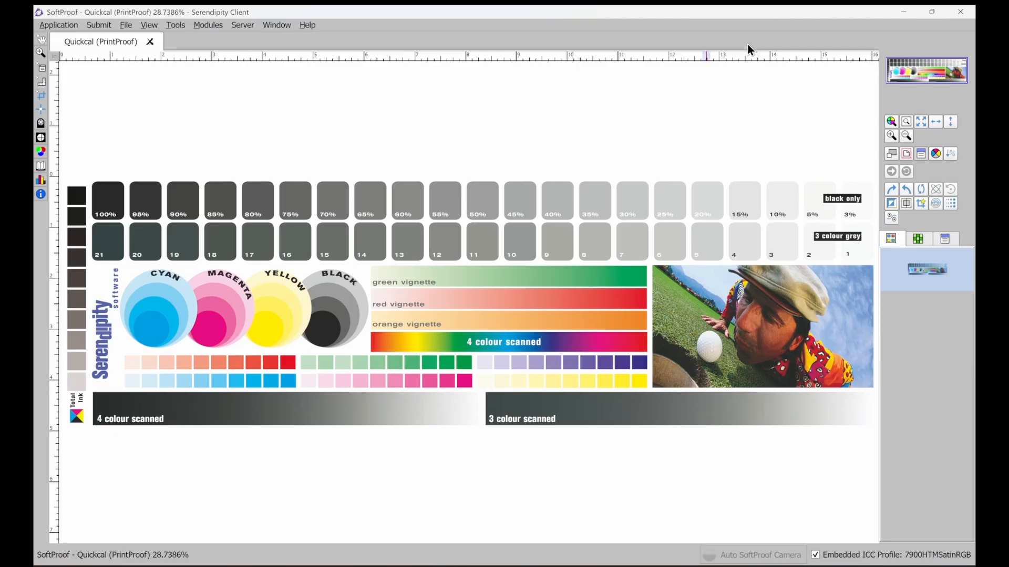
{"action": "left_click", "coordinate": [965, 12]}
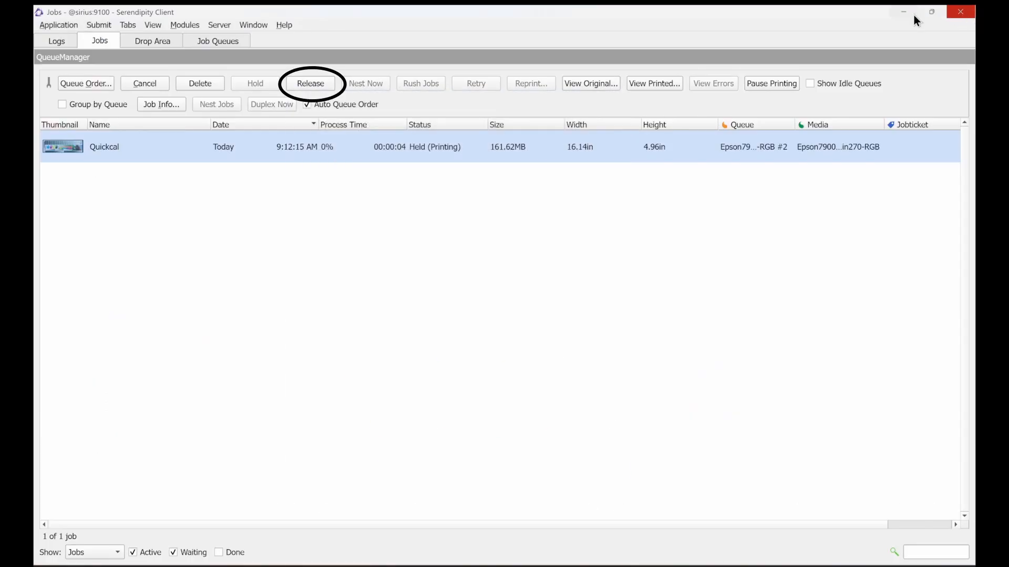
Step: Release the held Quickcal job for printing
{"action": "left_click", "coordinate": [361, 151]}
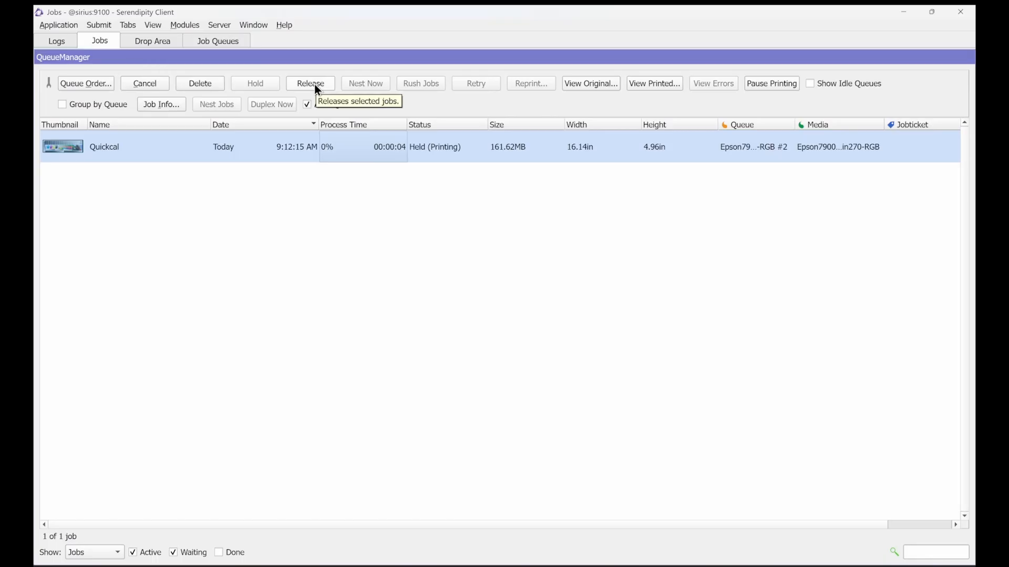
{"action": "left_click", "coordinate": [140, 83]}
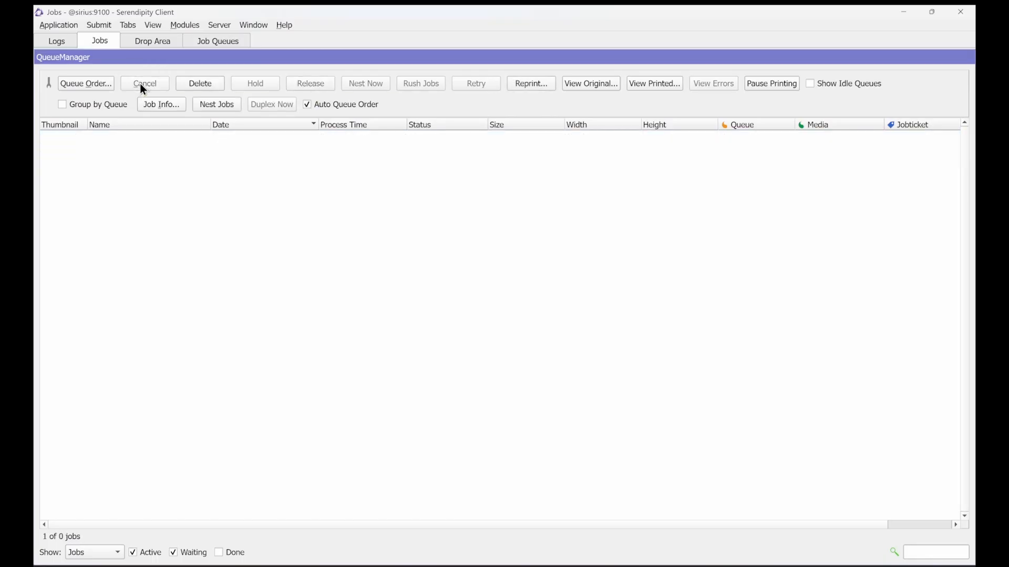
Step: Open the Lineariser and select the Epson7900HTM-Satin270-RGB media
{"action": "left_click", "coordinate": [69, 26]}
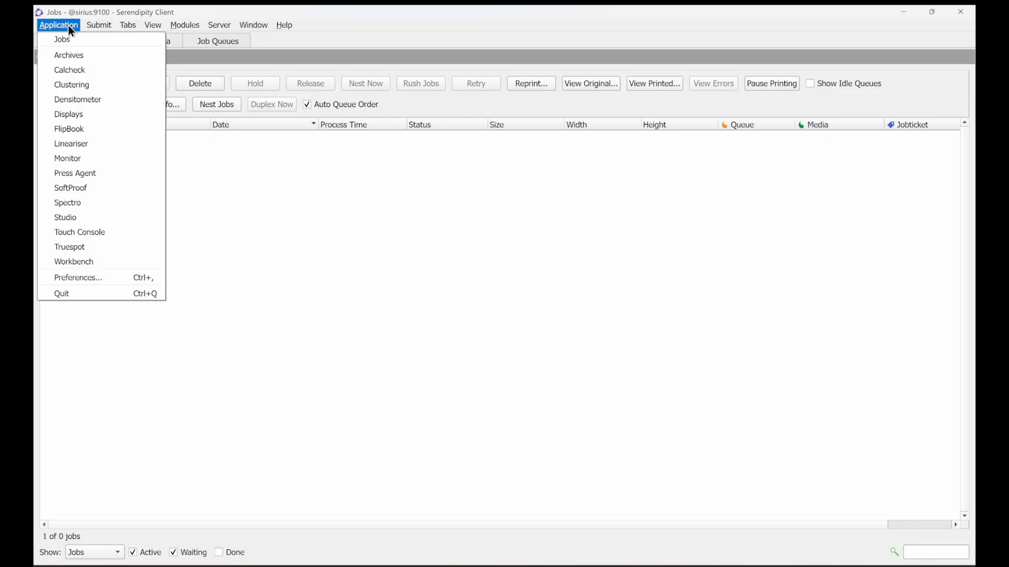
{"action": "left_click", "coordinate": [100, 143]}
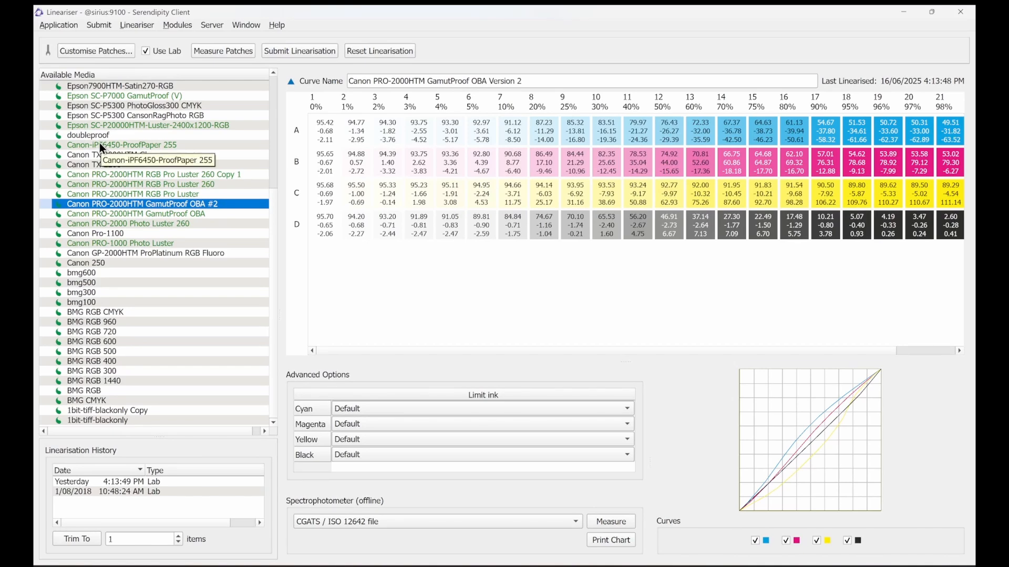
{"action": "left_click", "coordinate": [128, 88]}
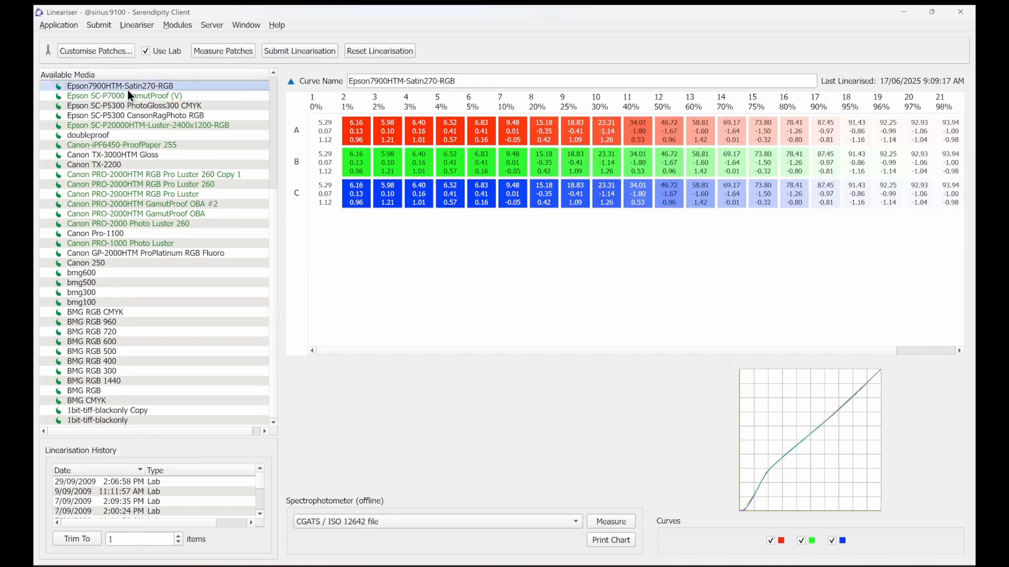